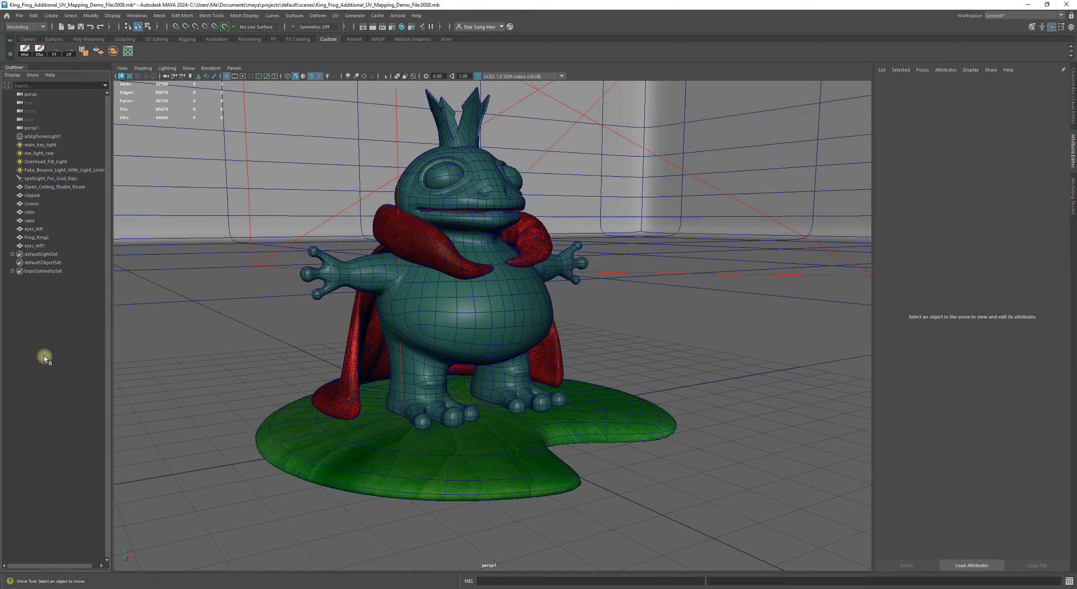
Open the render settings in an enlarged window and collapse the Ray Depth and Imagers sections of the Arnold Renderer settings
left_click(1072, 99)
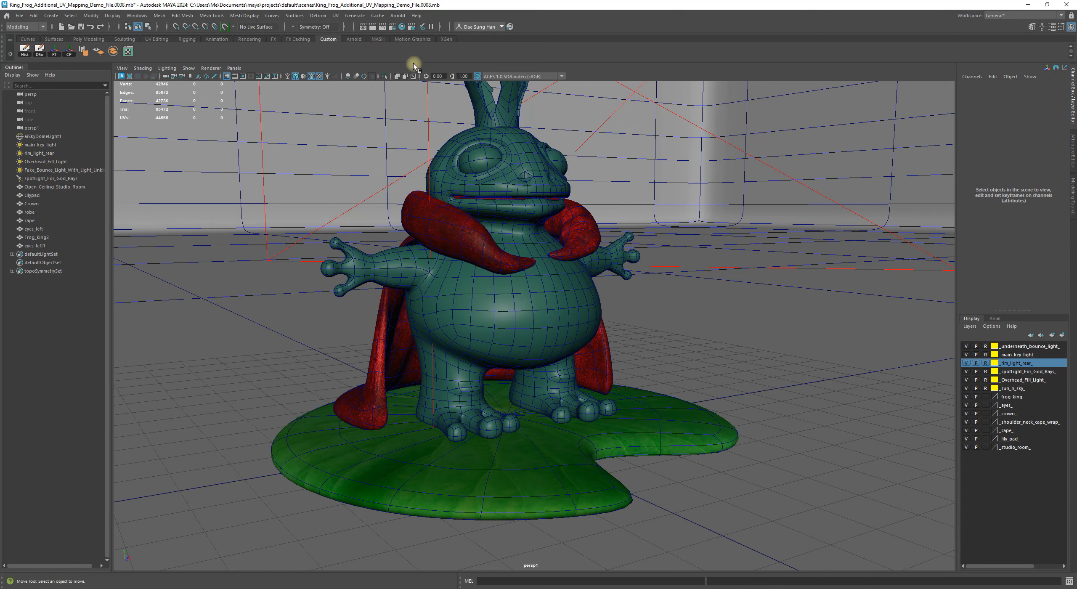
left_click(392, 28)
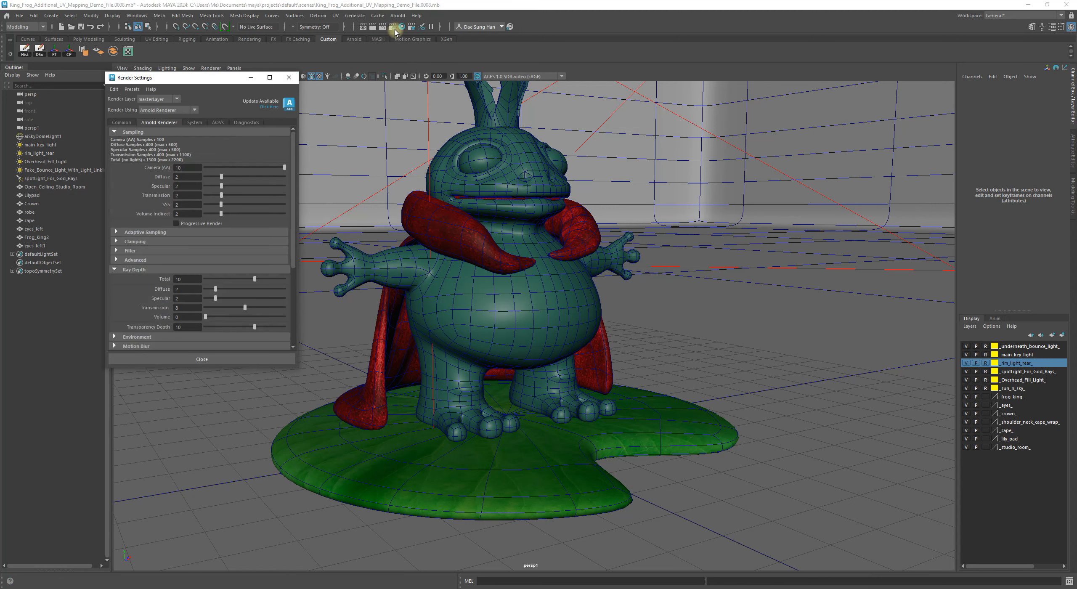
left_click_drag(210, 81, 491, 119)
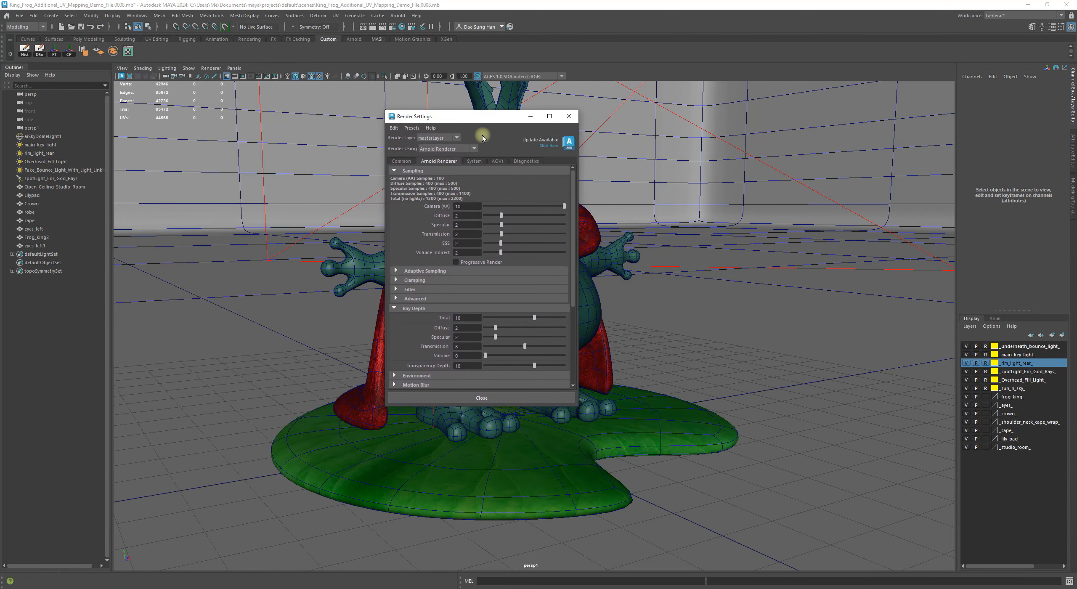
left_click_drag(450, 408, 463, 502)
left_click(465, 312)
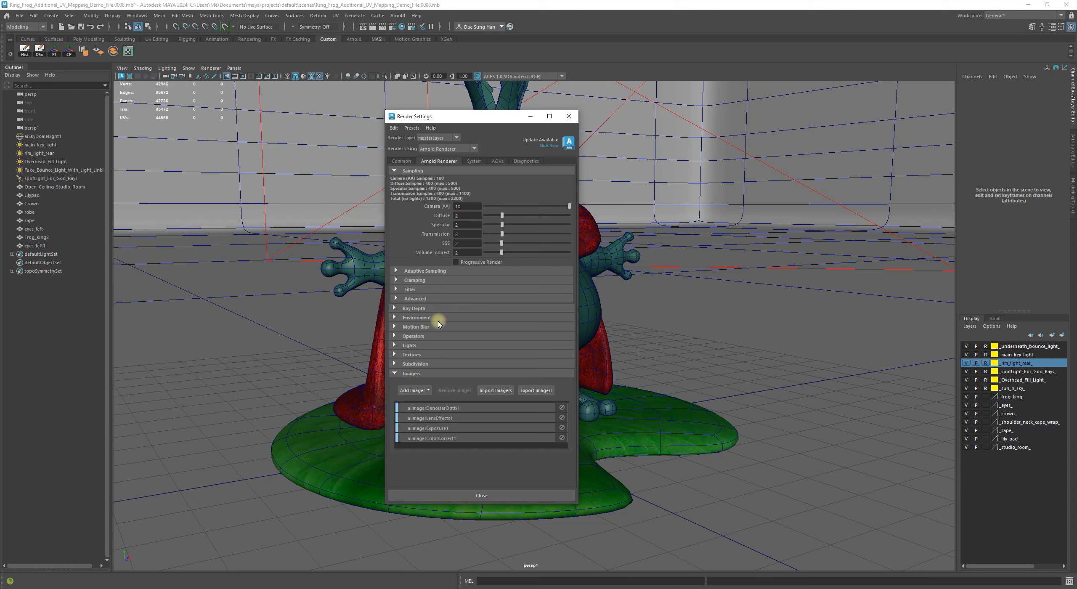
left_click(434, 374)
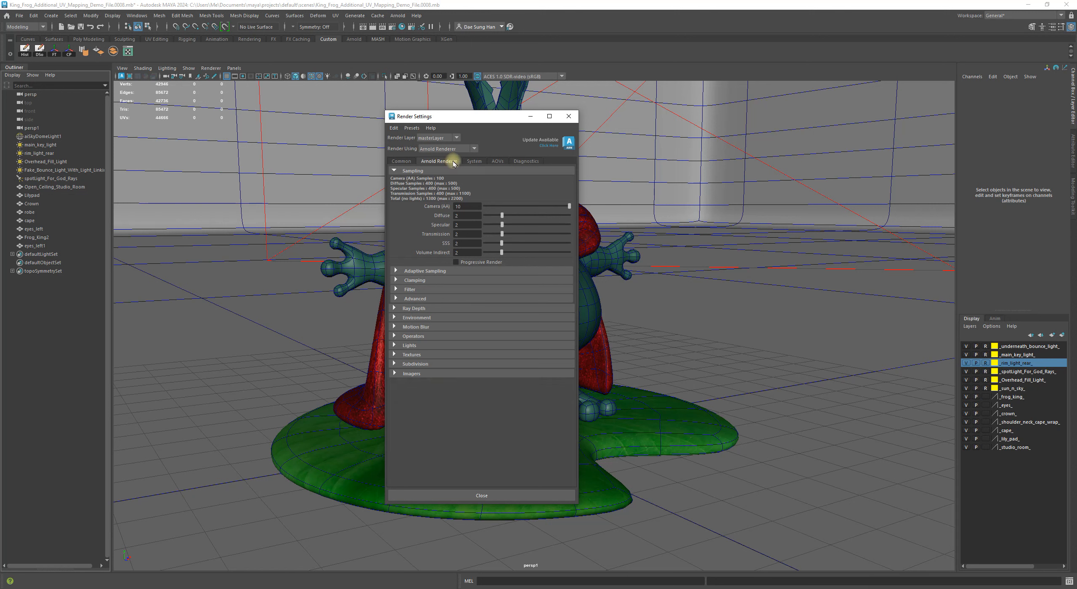
Collapse the File Output, Frame Range, Renderable Cameras and Image Size sections of the common render settings
left_click(399, 161)
left_click(410, 196)
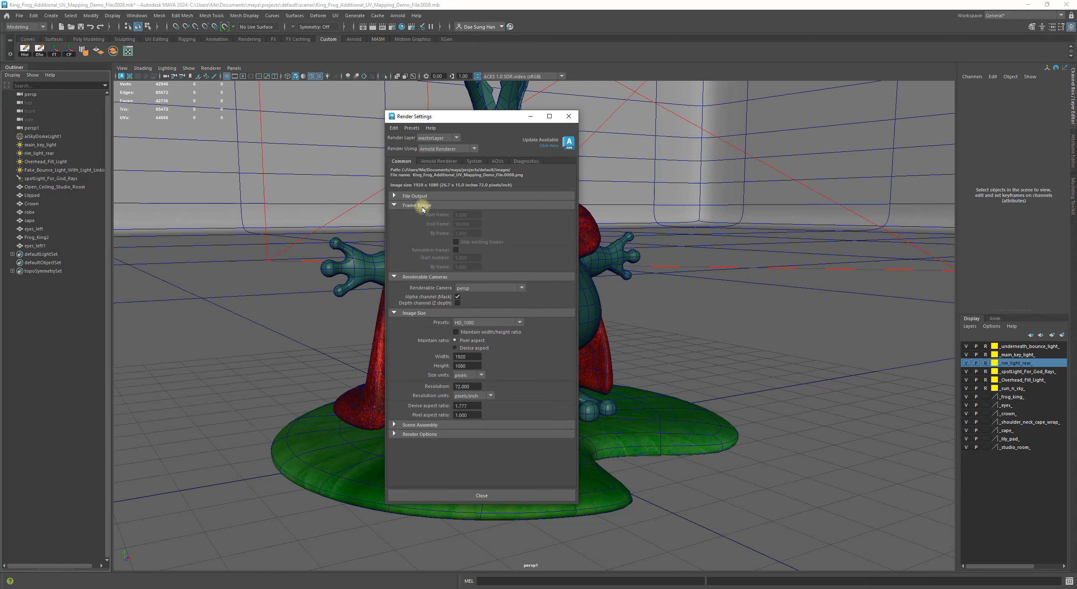
left_click(417, 205)
left_click(422, 215)
left_click(420, 223)
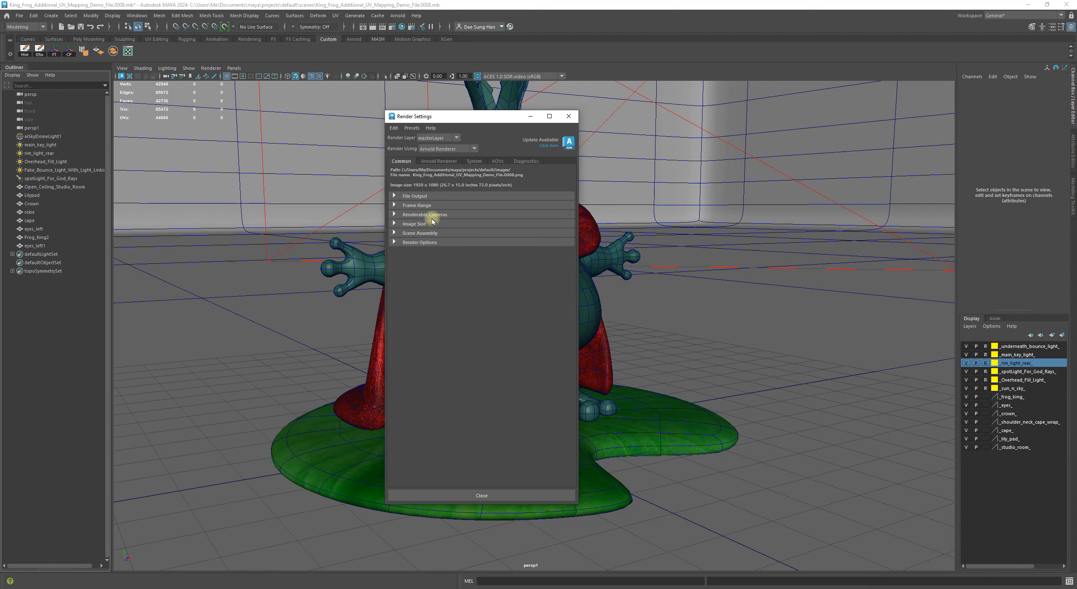
left_click(424, 197)
left_click(420, 196)
Set Arnold's render device to GPU in the system settings and enable manual device selection
left_click(470, 161)
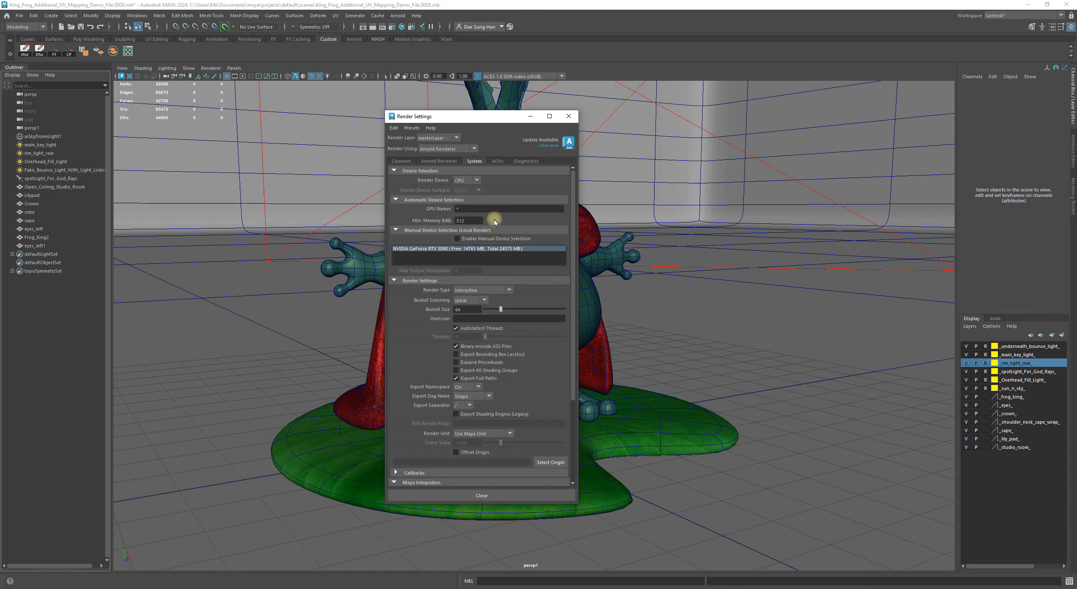
left_click(469, 180)
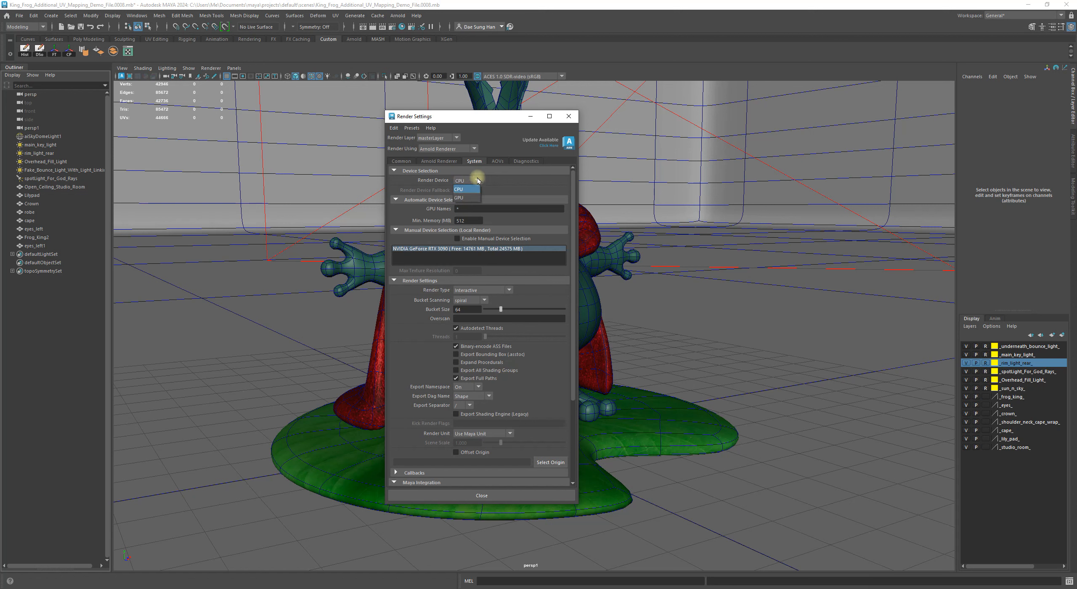
left_click(462, 198)
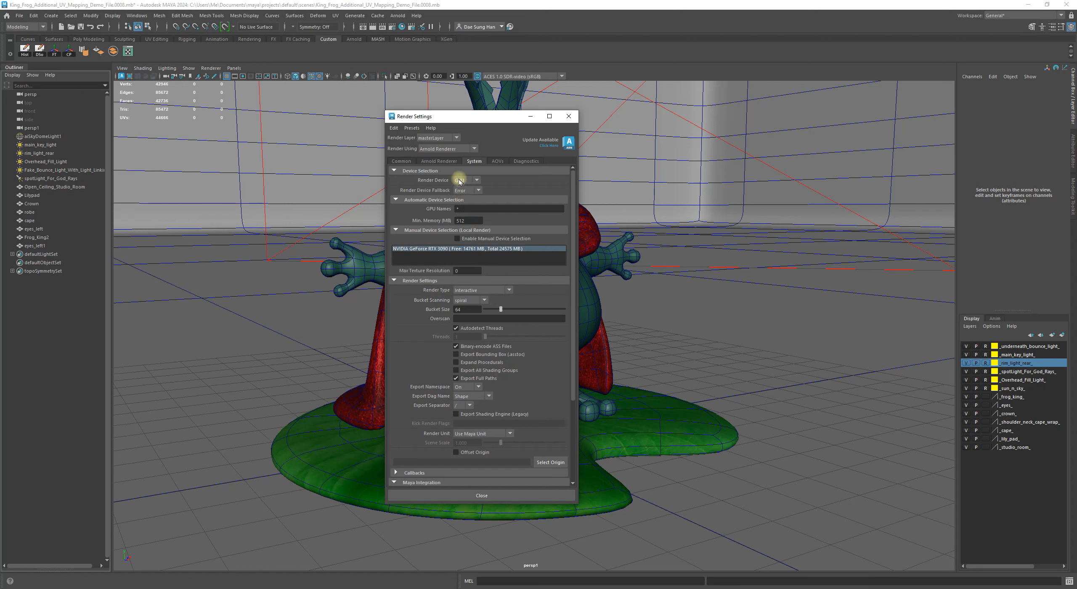
left_click(473, 239)
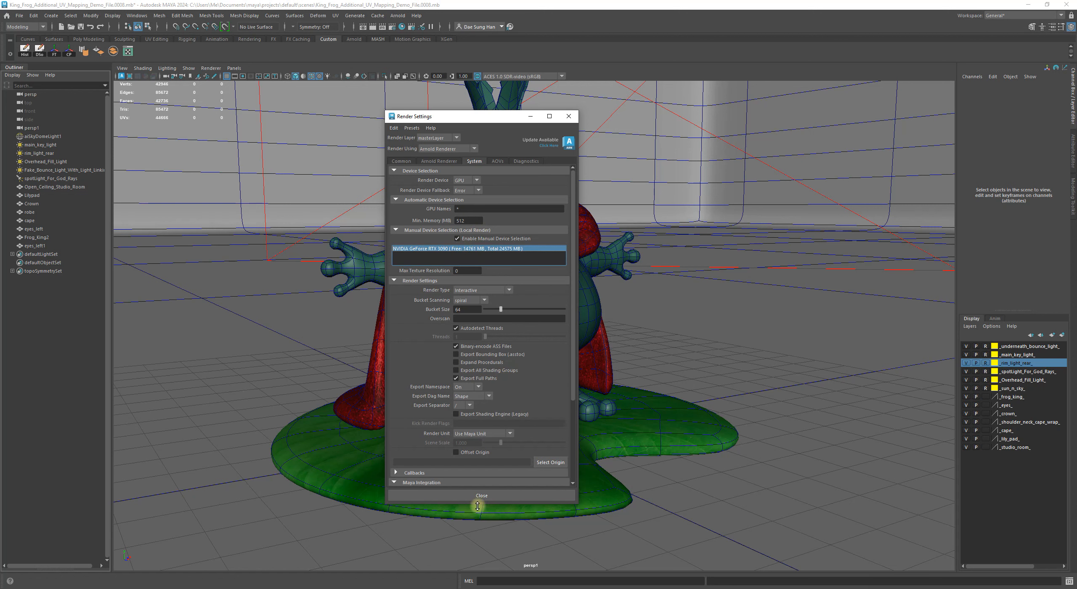
Collapse the Maya Integration and Search Paths sections of the system settings and close the render settings
left_click_drag(478, 506, 478, 562)
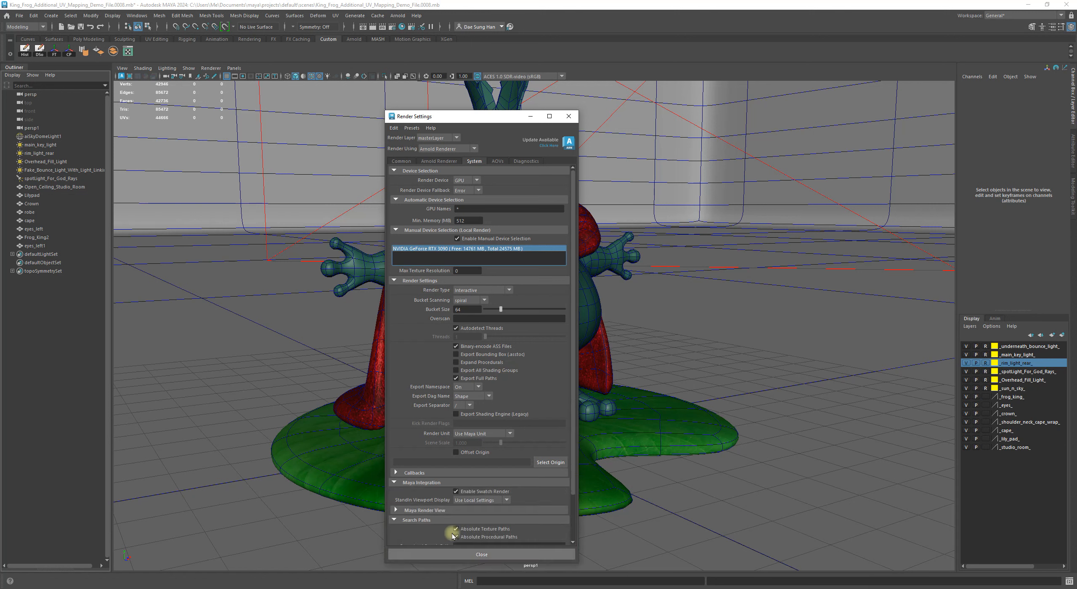
left_click(435, 482)
left_click(419, 491)
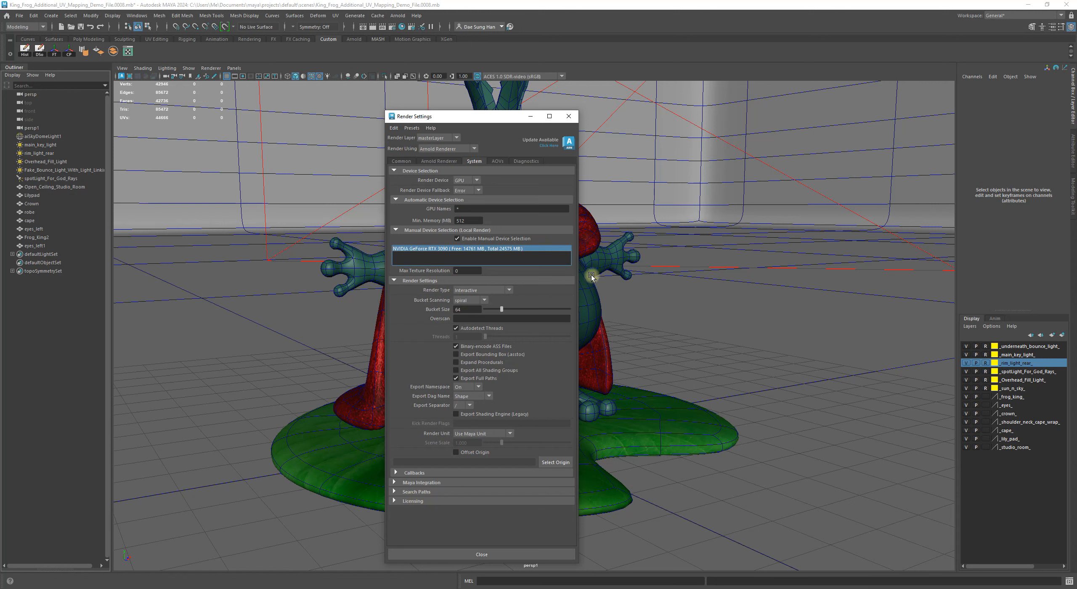
left_click_drag(501, 113, 423, 104)
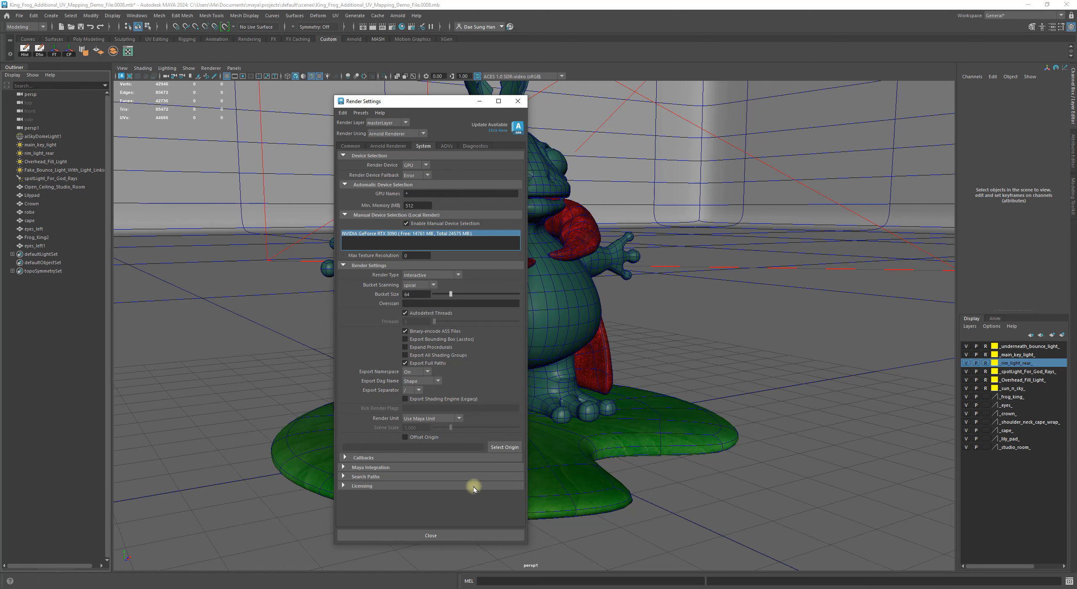
left_click(458, 532)
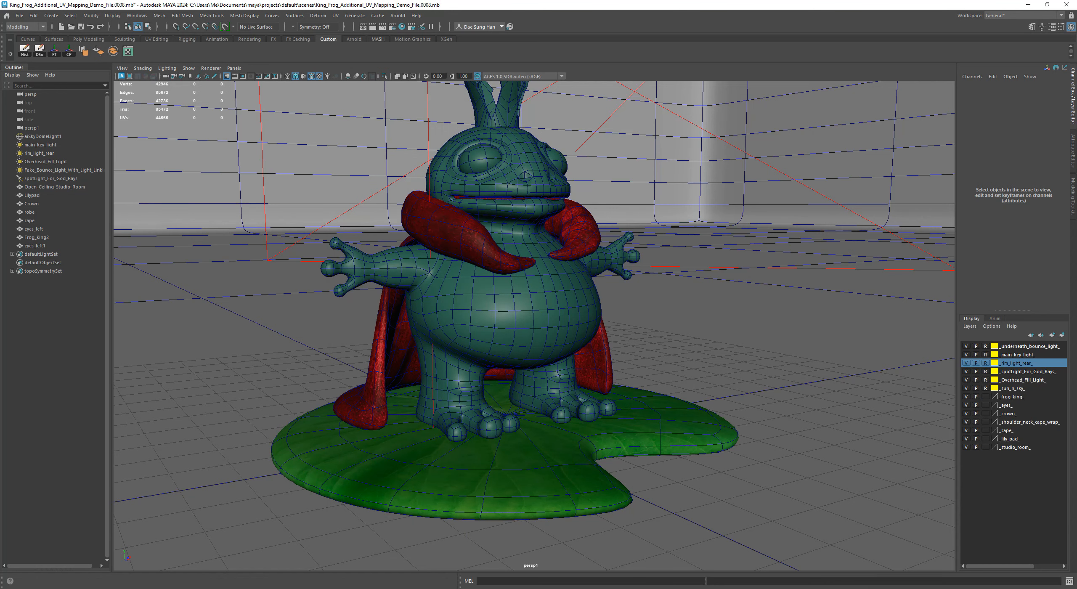
Bring the Arnold RenderView over the viewport and examine the frog king render, overall and close up
left_click_drag(1076, 152, 660, 121)
left_click_drag(826, 117, 505, 336)
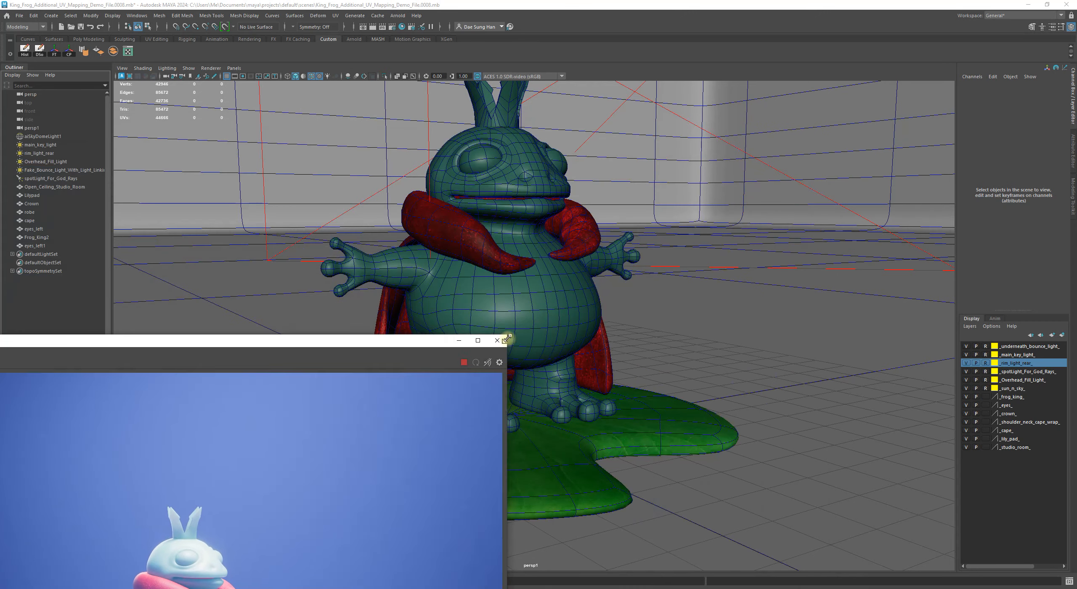
left_click_drag(375, 345, 612, 104)
scroll(214, 219, "down", 2)
scroll(284, 230, "up", 1)
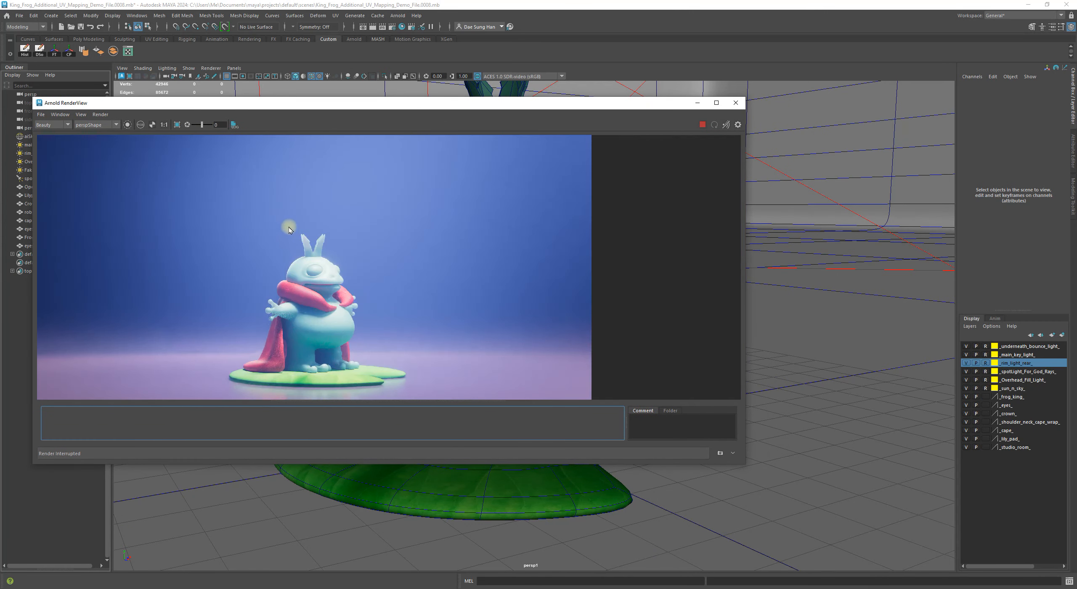
scroll(289, 227, "down", 1)
middle_click_drag(295, 226, 332, 255)
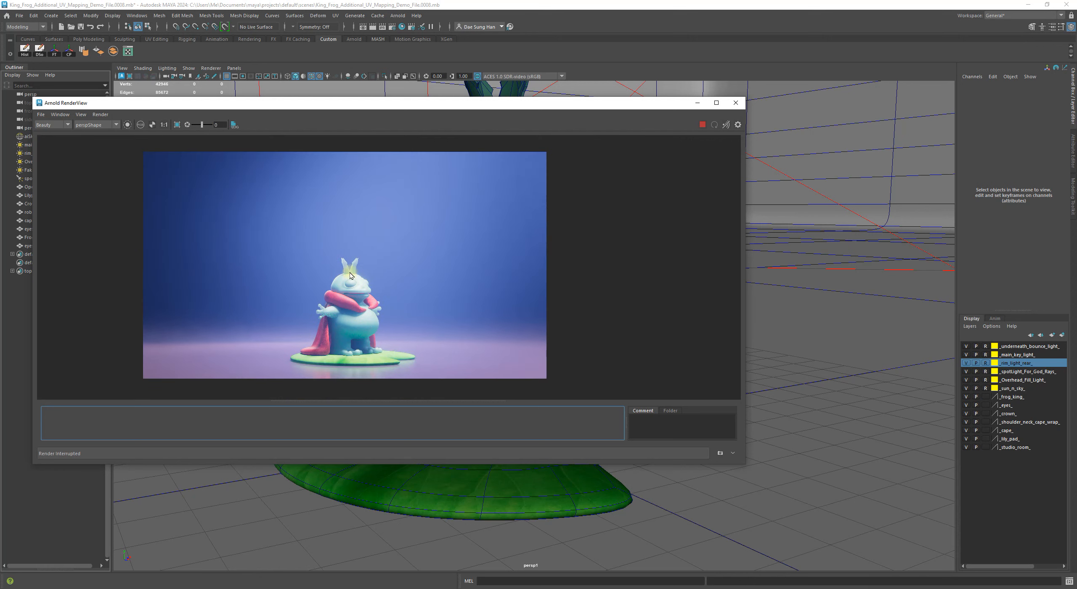
scroll(398, 305, "up", 4)
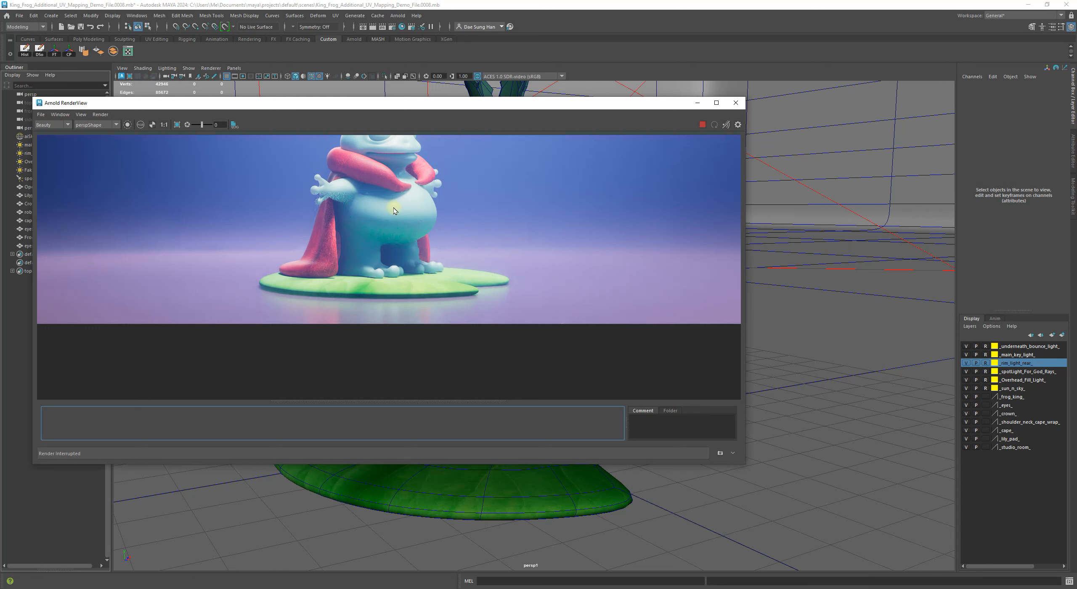
Open the Hypershade and graph the input and output connections of the aiShadowMatte1 material
left_click(401, 26)
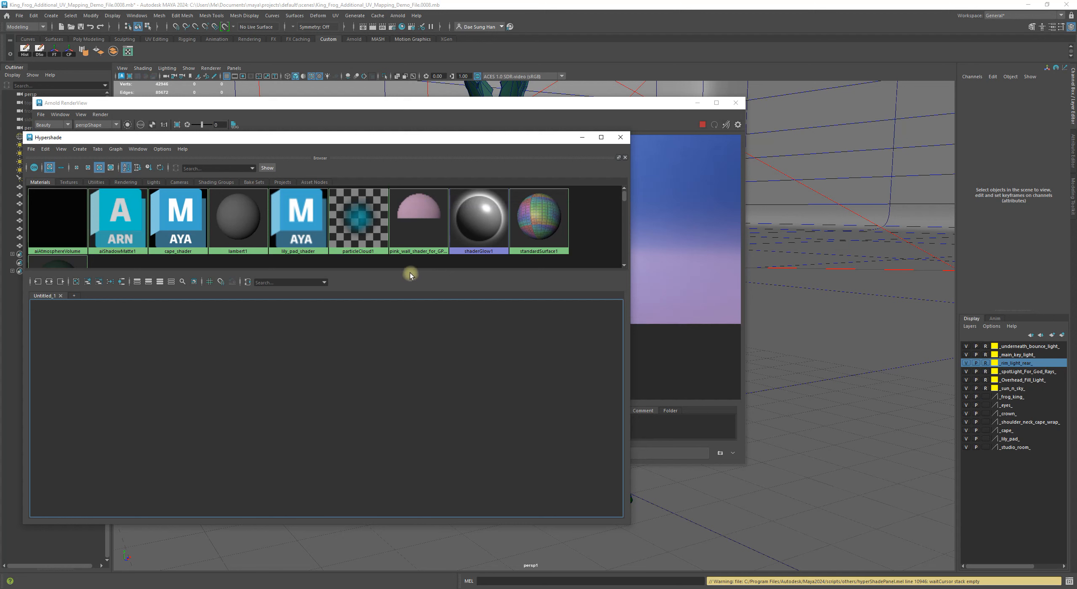
left_click(120, 227)
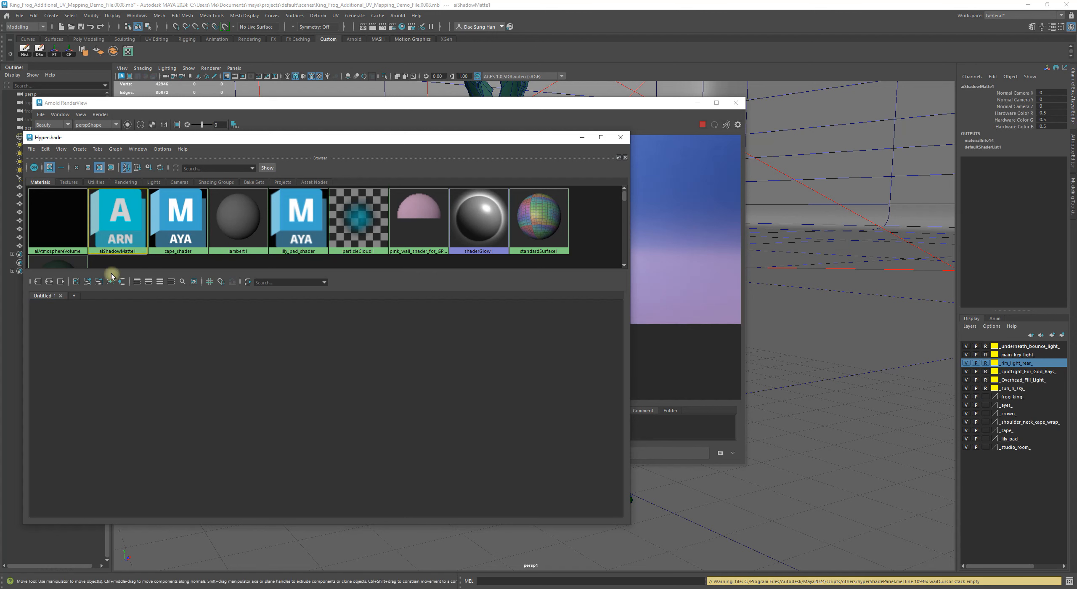
left_click(49, 284)
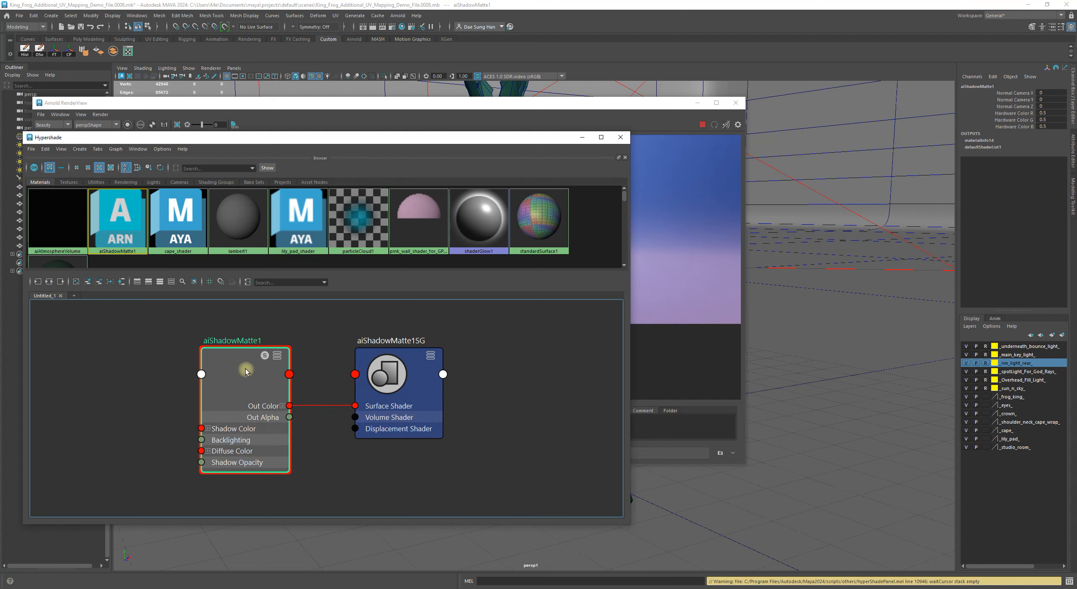
left_click(235, 357)
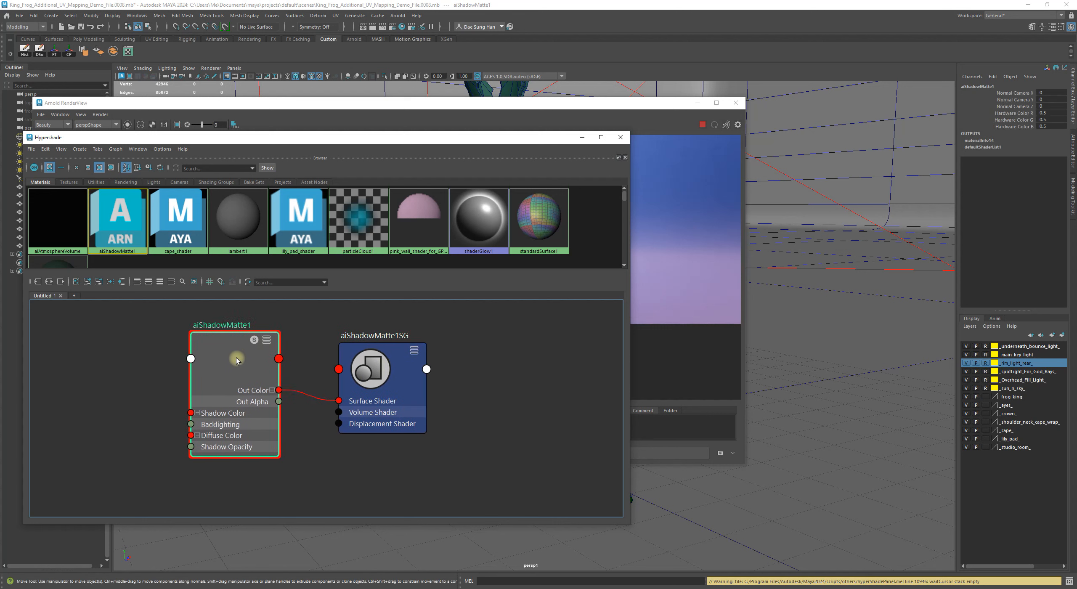
Examine the floor reflection beneath the lily pad and the background behind the frog in the Arnold render
left_click(617, 105)
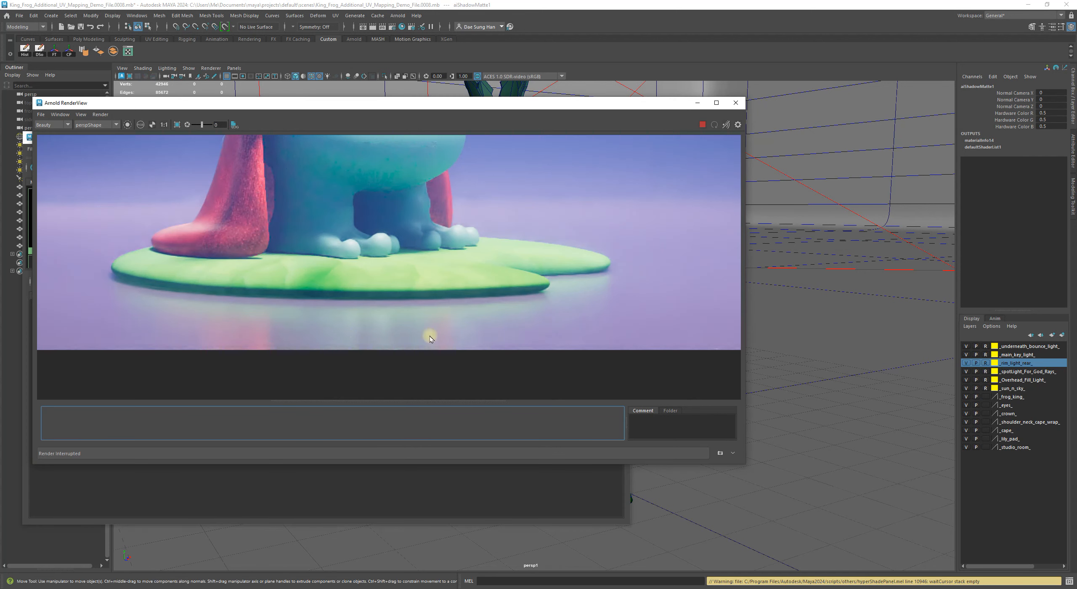
scroll(428, 315, "down", 1)
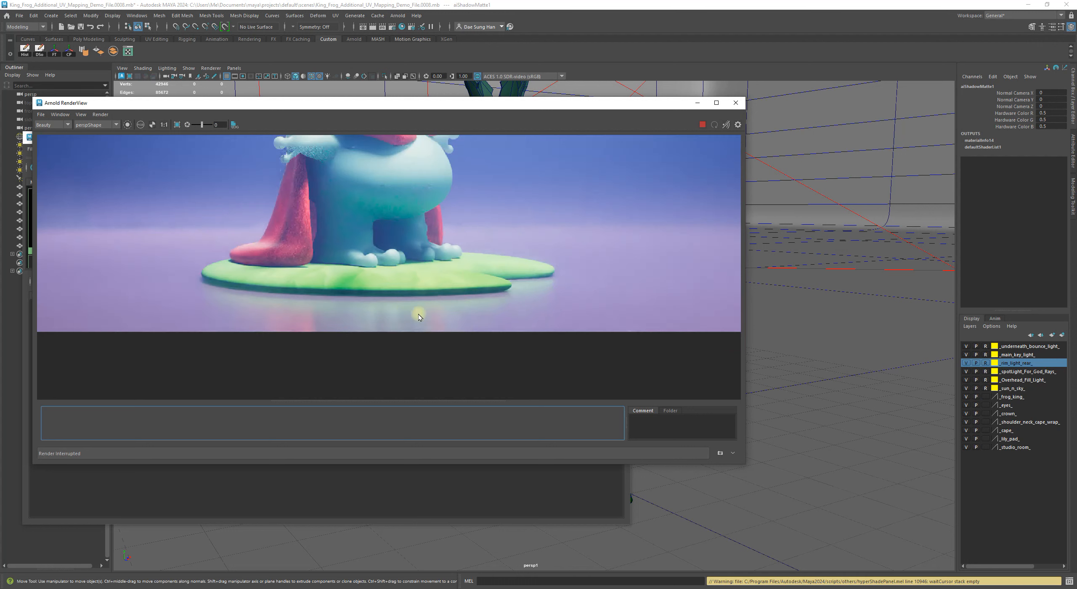
scroll(442, 279, "up", 1)
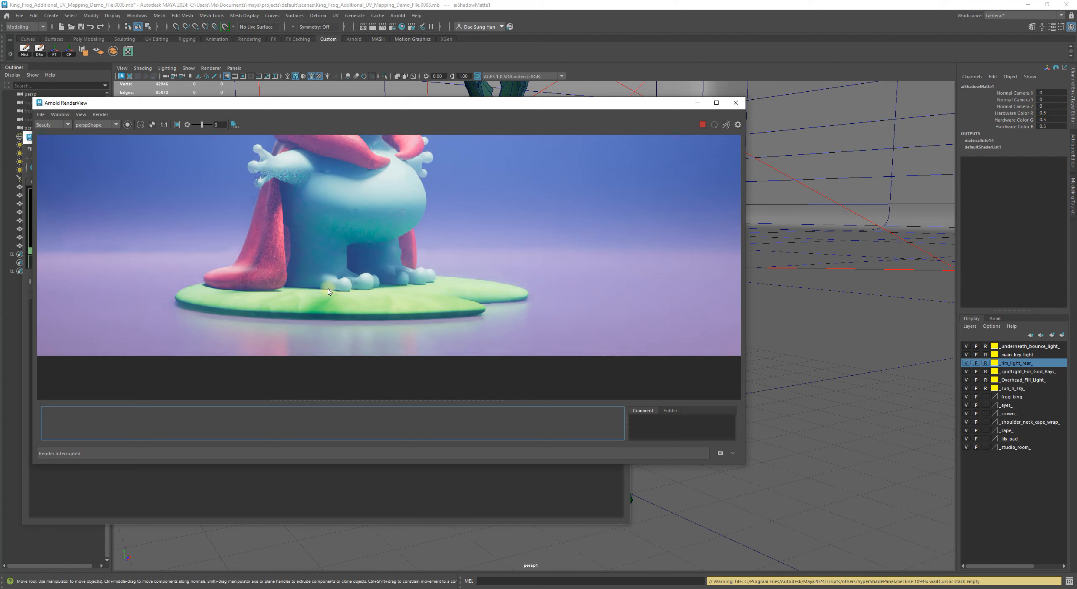
scroll(337, 287, "down", 1)
scroll(398, 260, "down", 1)
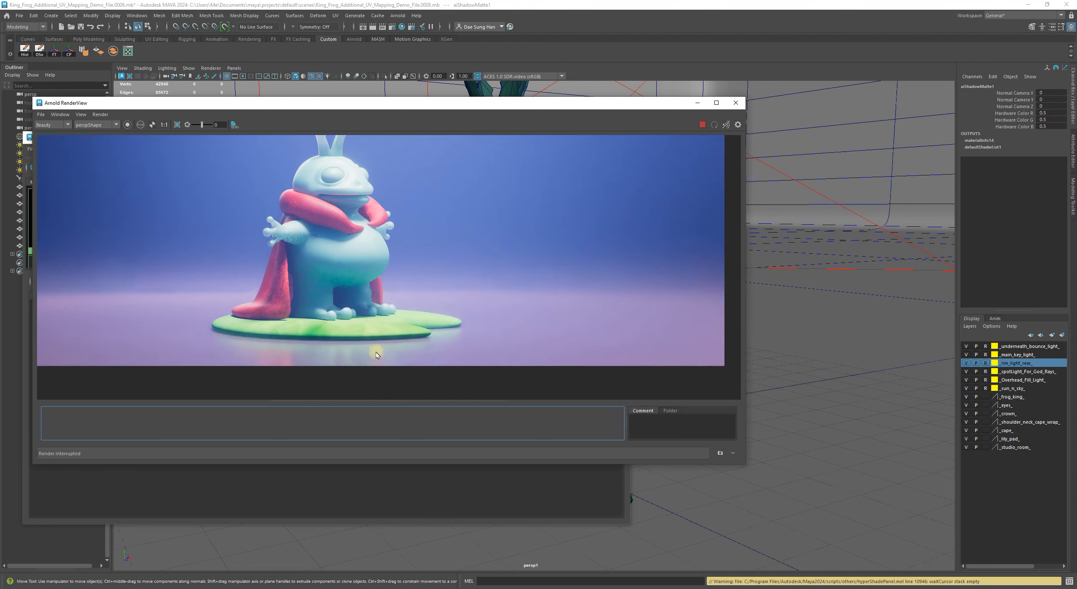
scroll(398, 319, "down", 1)
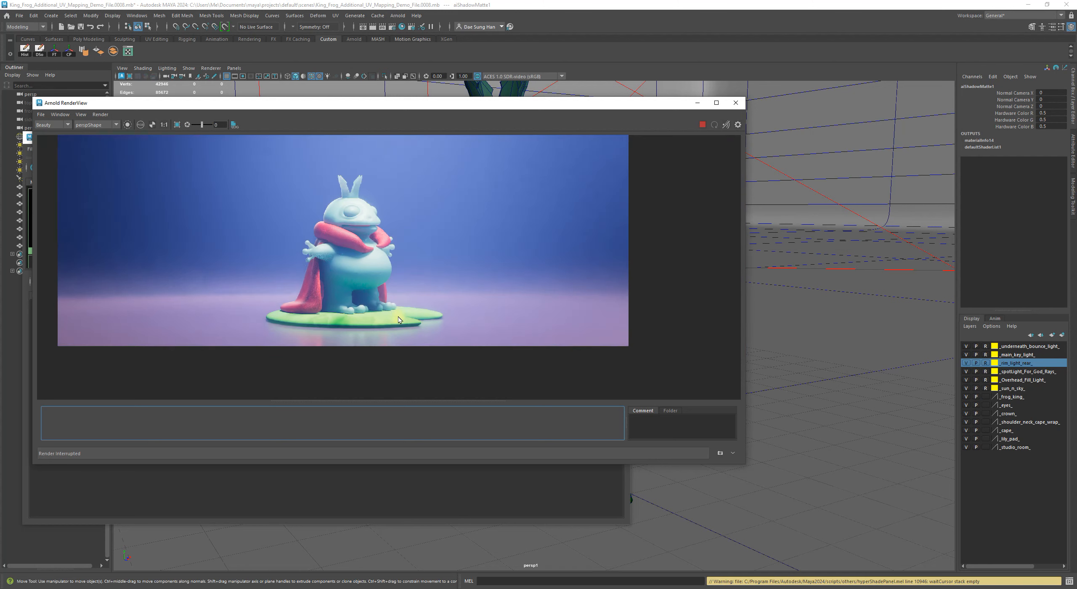
middle_click_drag(416, 263, 416, 293)
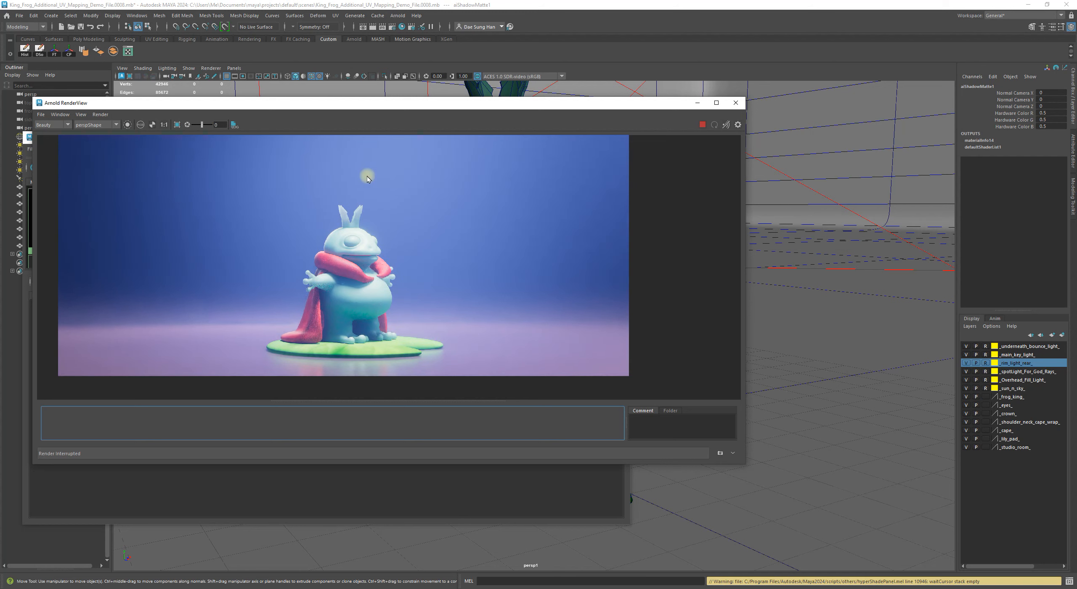
Rearrange the RenderView and Hypershade windows so the render and the material swatches can be viewed together
left_click_drag(307, 107, 463, 85)
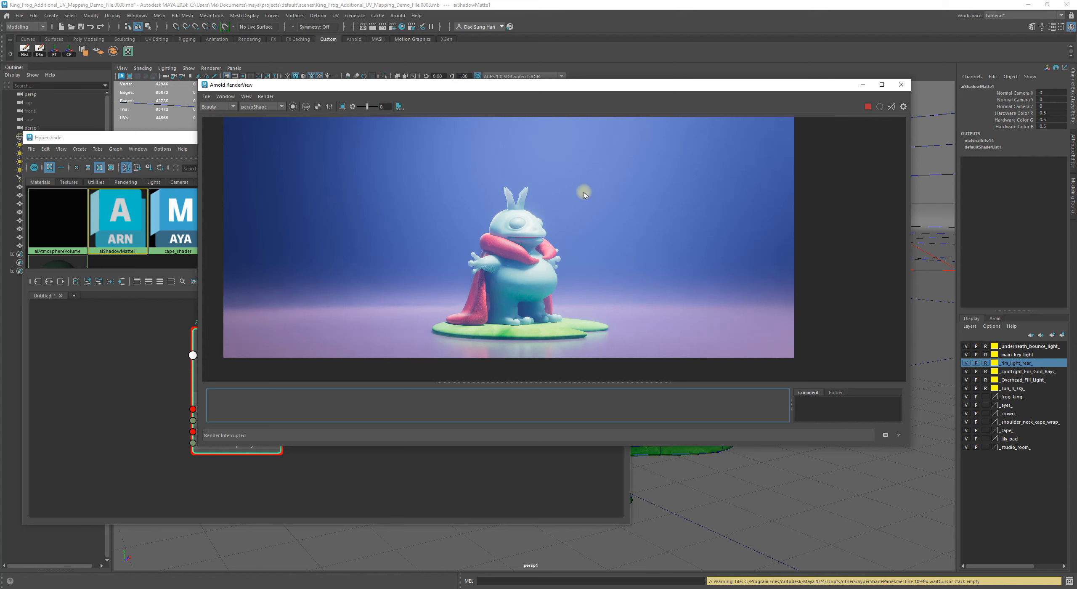
left_click_drag(377, 87, 499, 20)
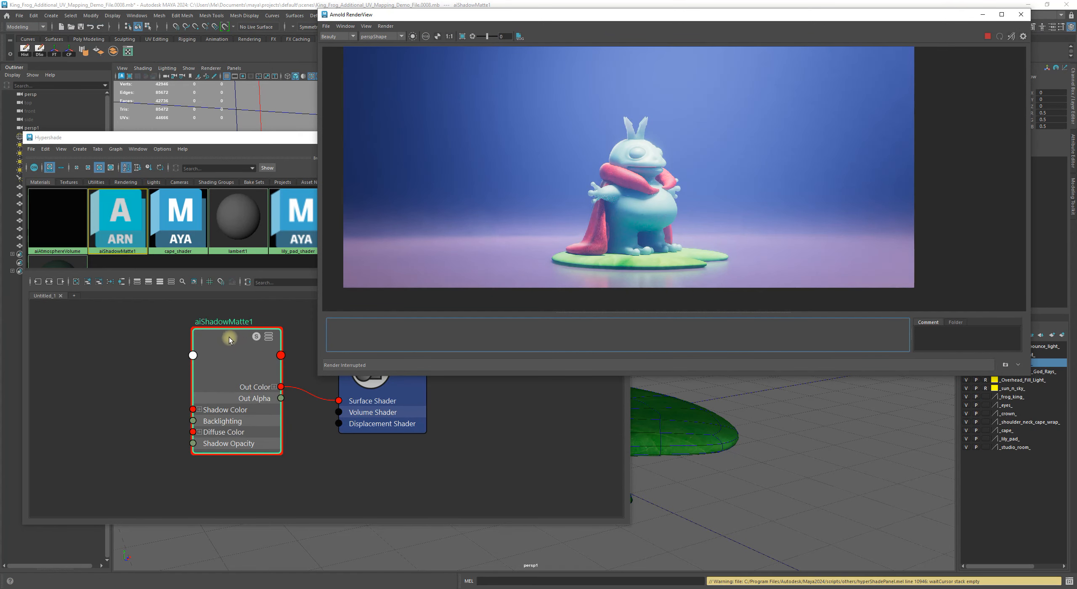
left_click_drag(229, 336, 215, 367)
mouse_move(543, 141)
left_mouse_down()
mouse_move(519, 286)
mouse_move(554, 131)
left_mouse_up()
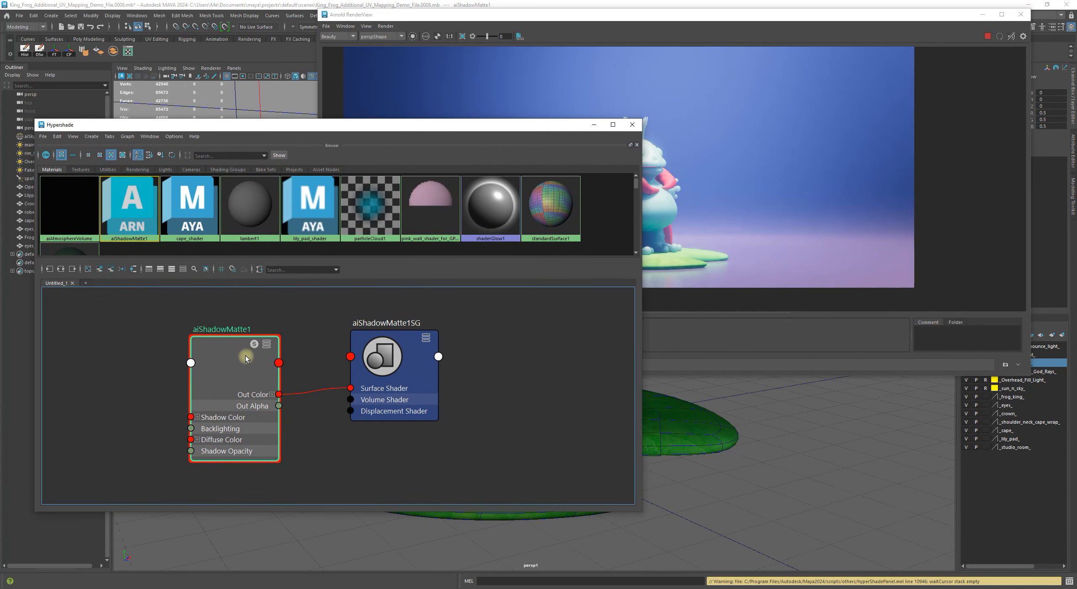
left_click_drag(914, 18, 596, 304)
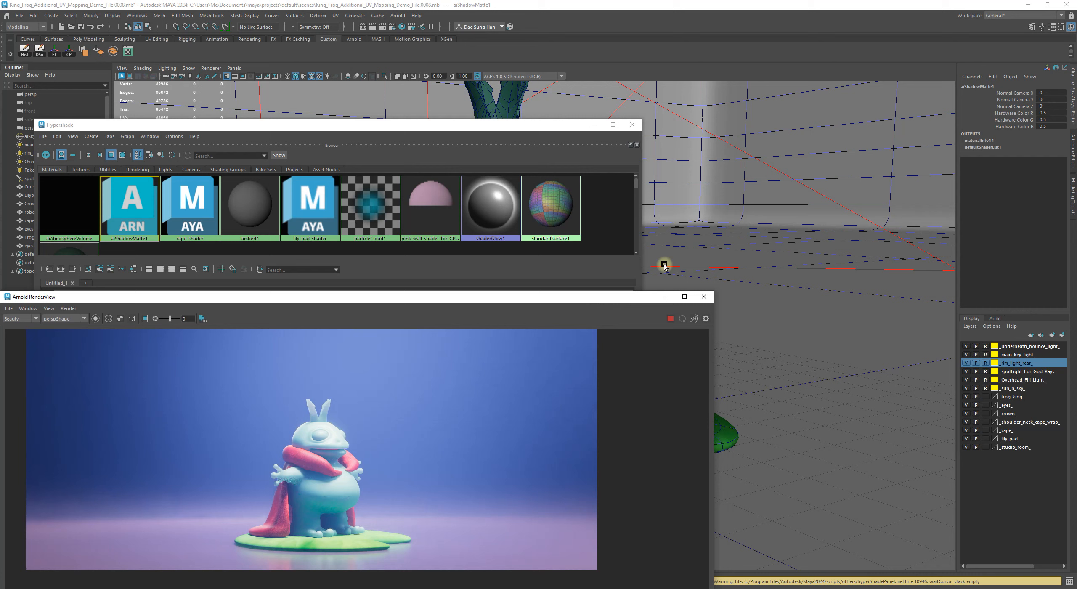
Show the attributes of the aiShadowMatte1 material and of the standardSurface1 material
left_click(1072, 147)
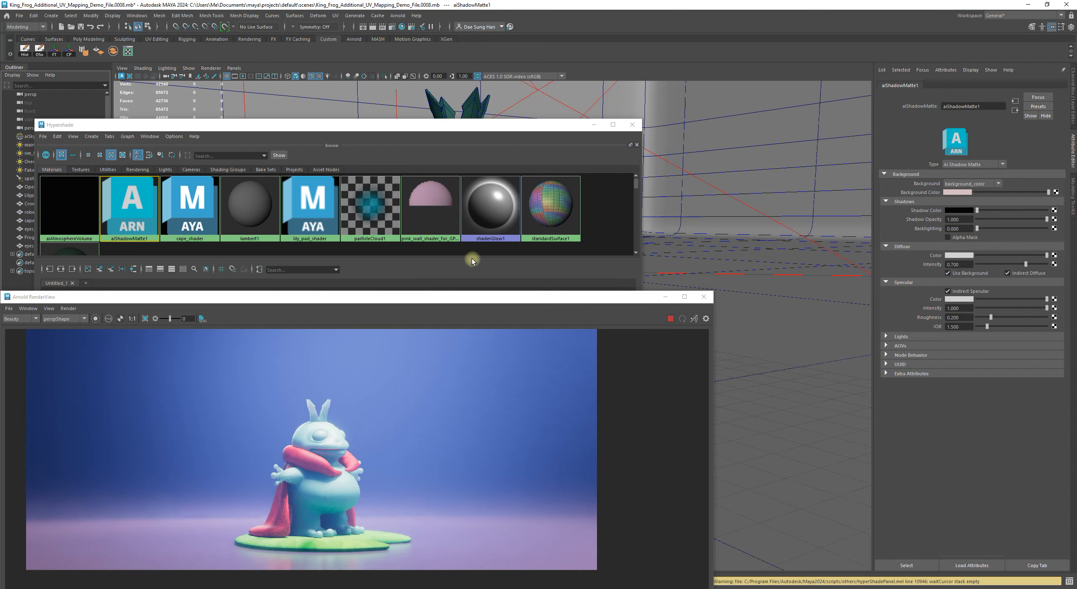
left_click(545, 206)
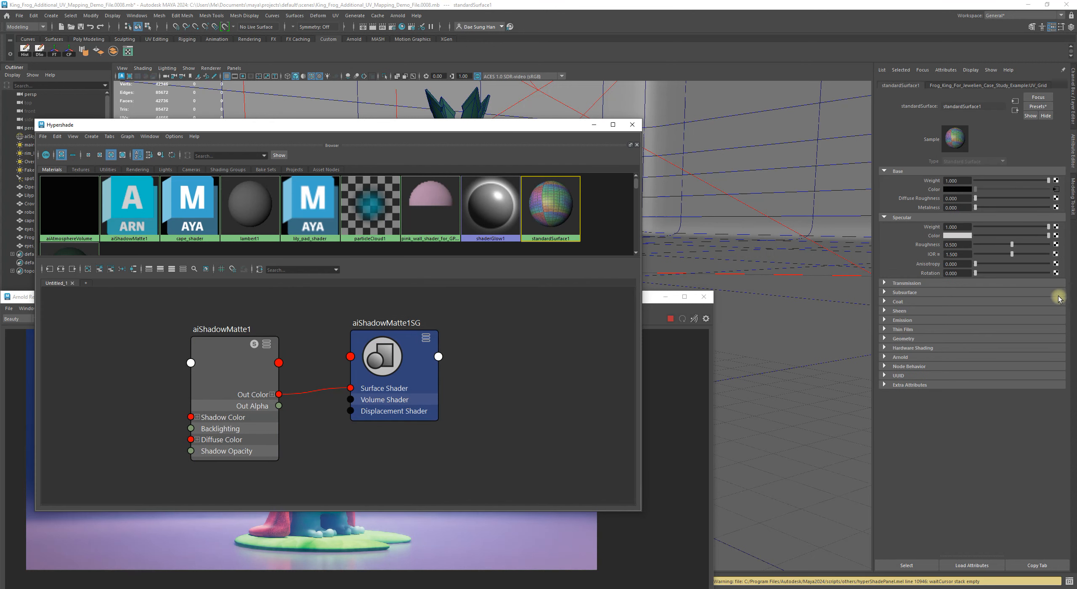
Bring the Arnold RenderView forward, enlarge its window and zoom in on the frog king render
left_click_drag(983, 229, 967, 229)
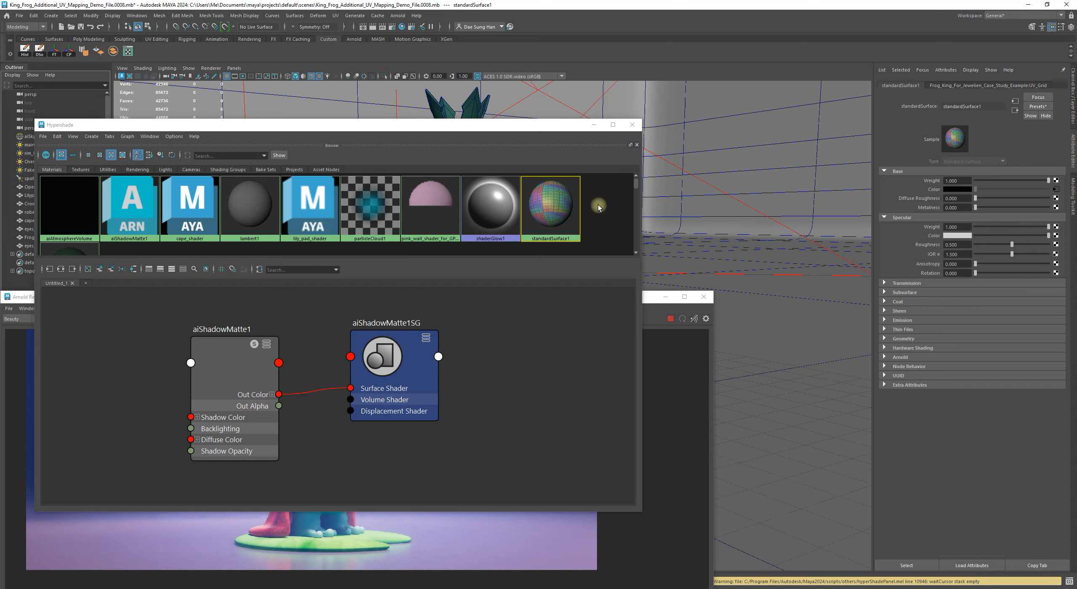
left_click(669, 373)
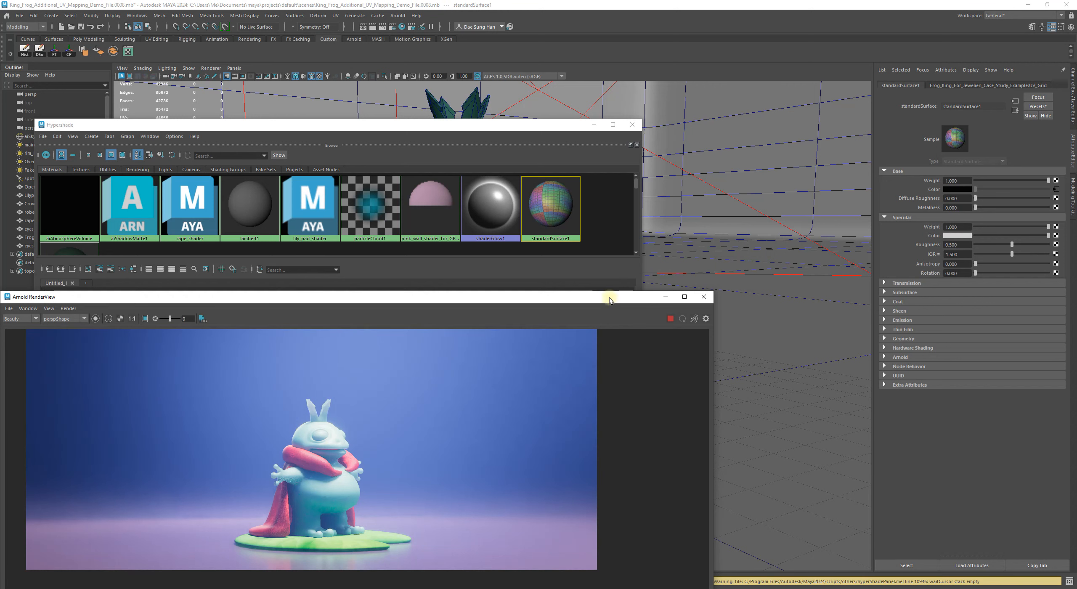
left_click_drag(609, 299, 678, 190)
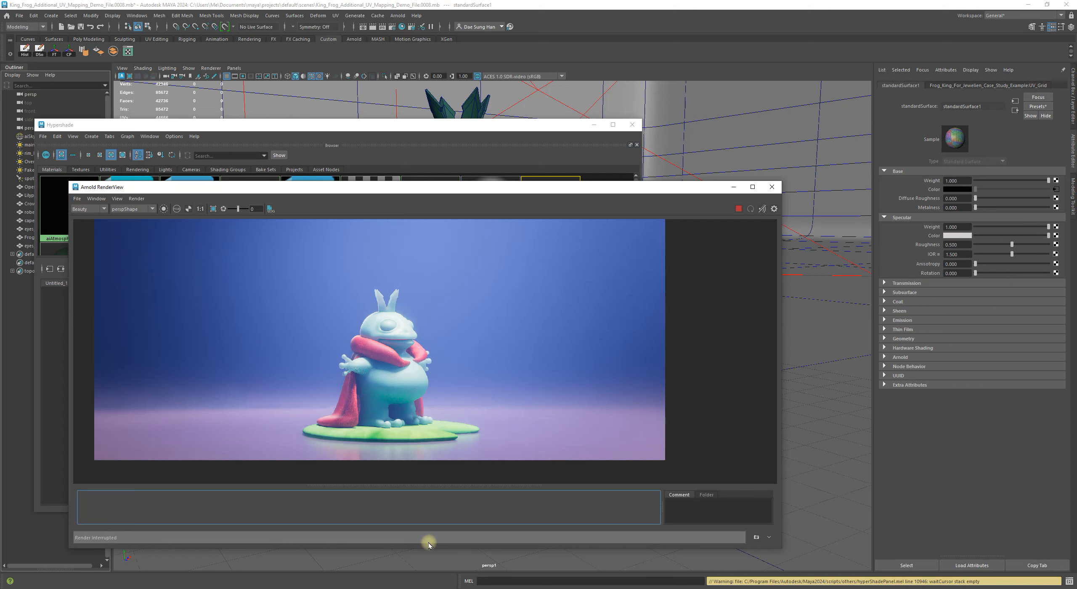
left_click_drag(434, 552, 434, 570)
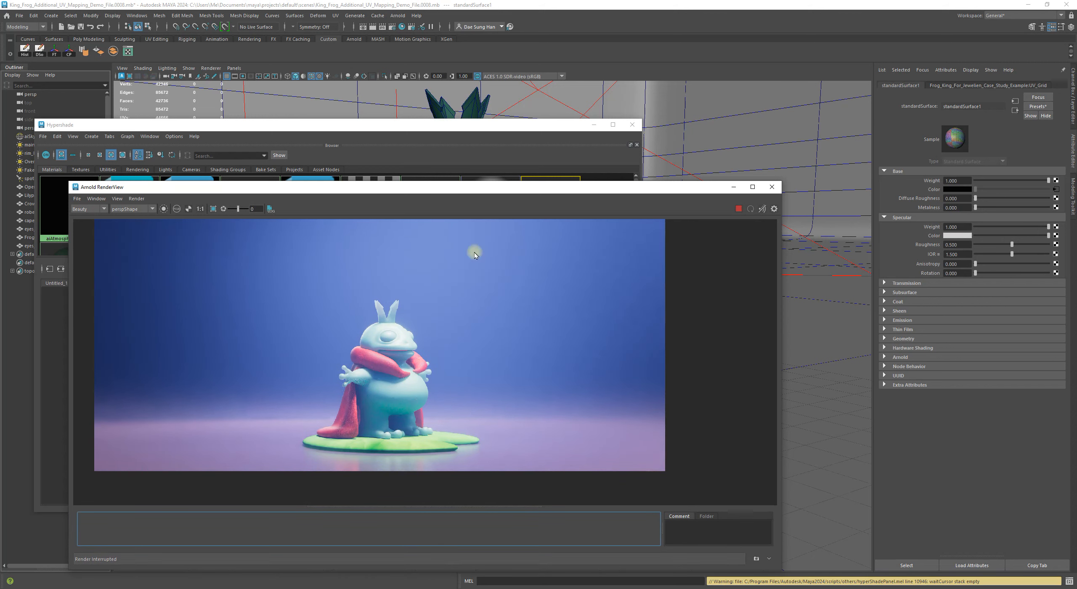
left_click_drag(492, 182, 456, 55)
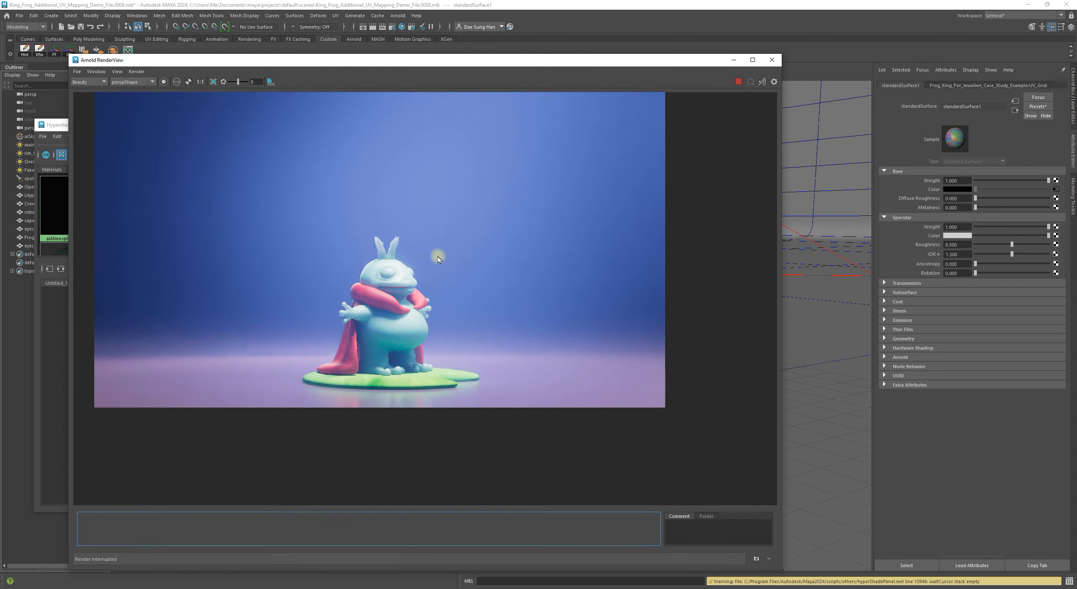
middle_click_drag(424, 249, 461, 301, "alt")
right_click_drag(461, 301, 556, 323, "alt")
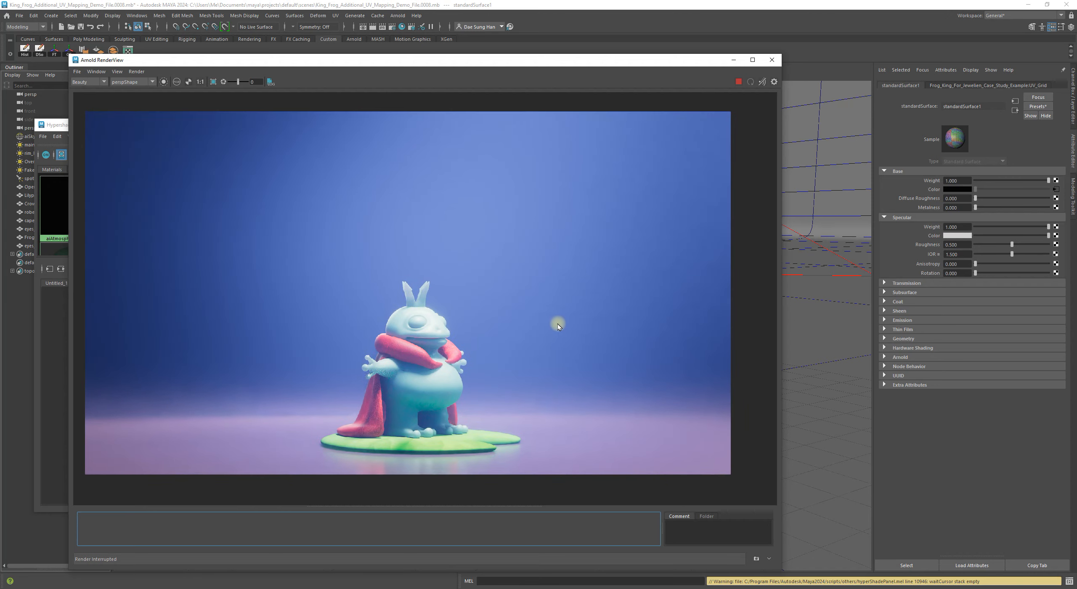
right_click_drag(481, 305, 525, 315, "alt")
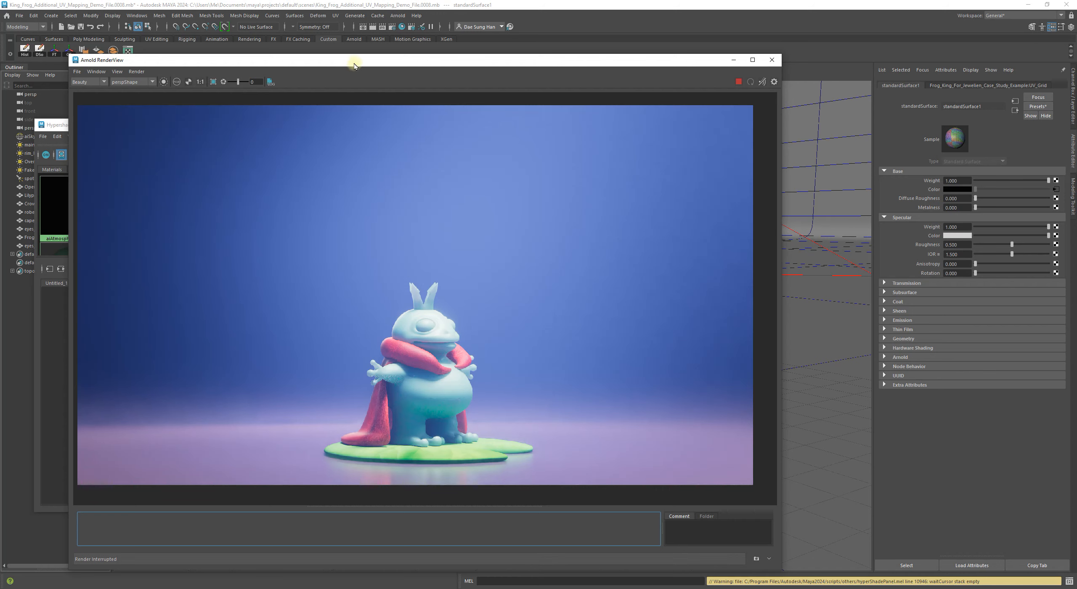
left_click_drag(351, 63, 457, 57)
Show the Hypershade's node creation list and enlarge the window to make room for it
left_click(118, 129)
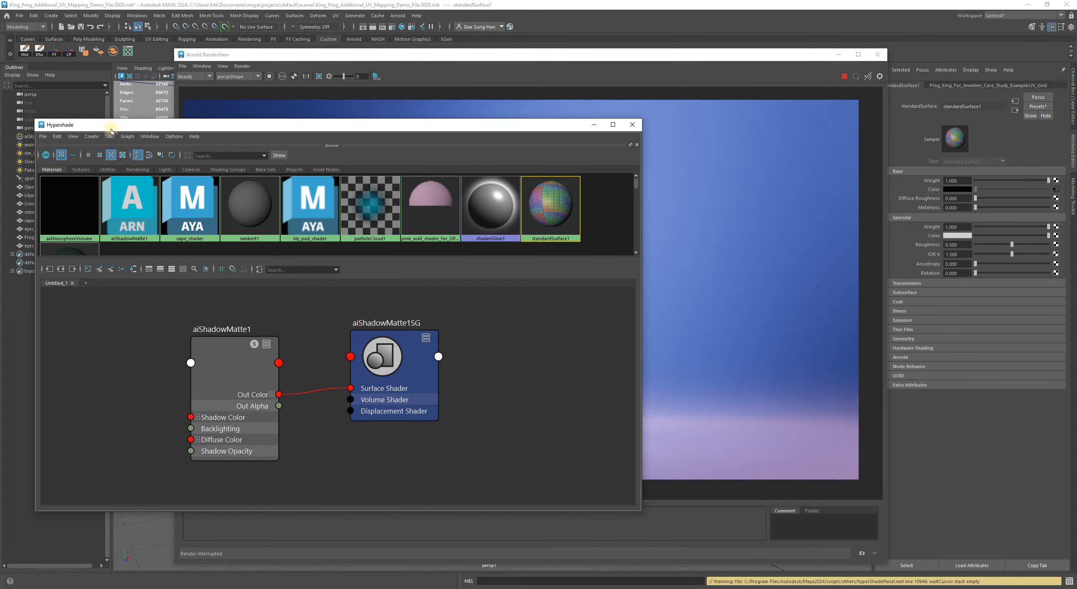
left_click(498, 338)
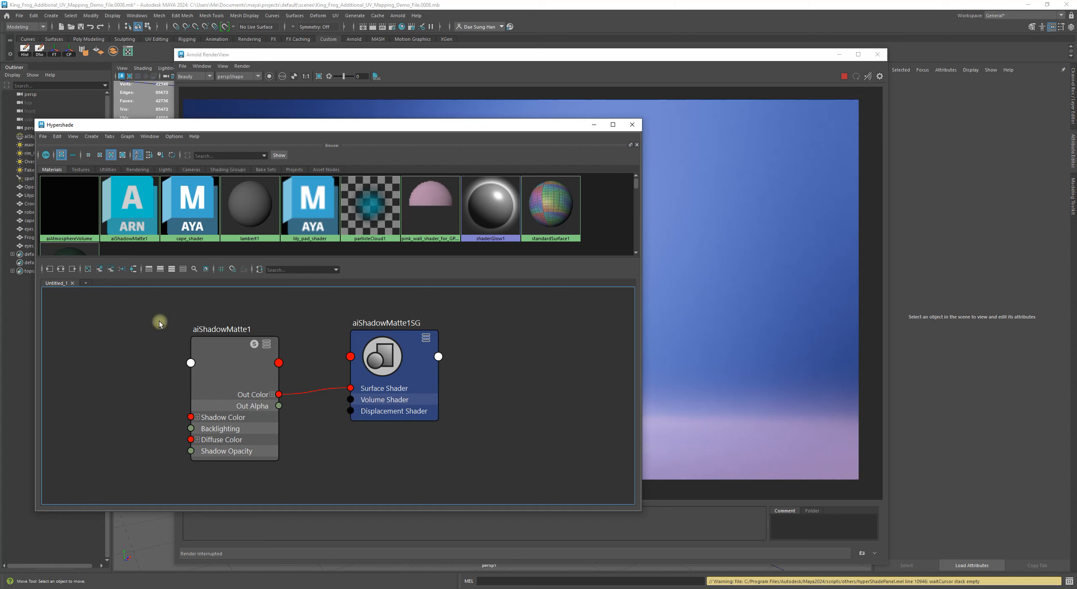
left_click(148, 137)
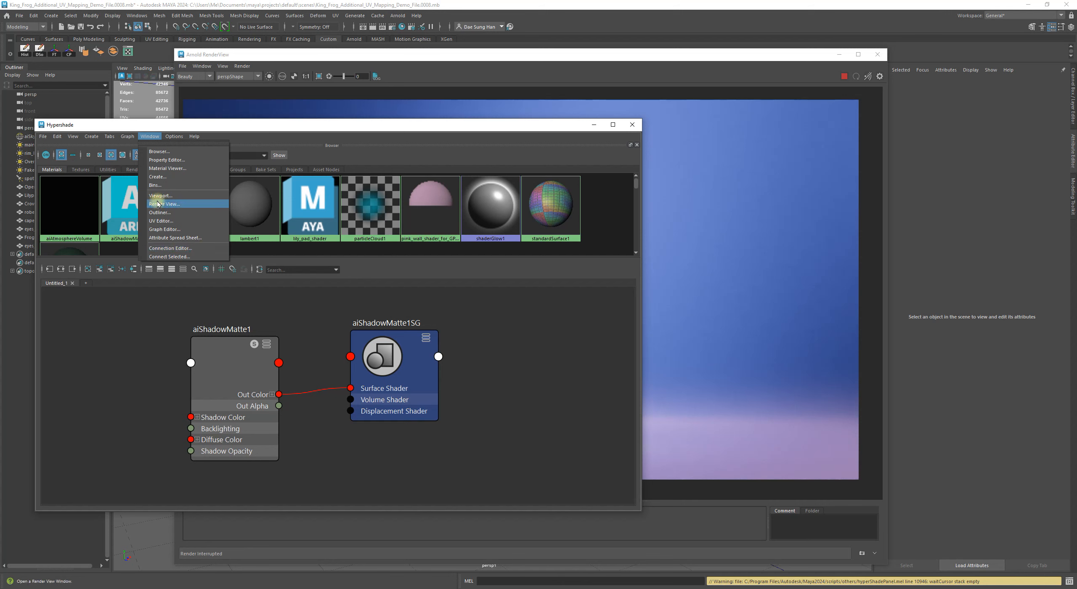
mouse_move(183, 140)
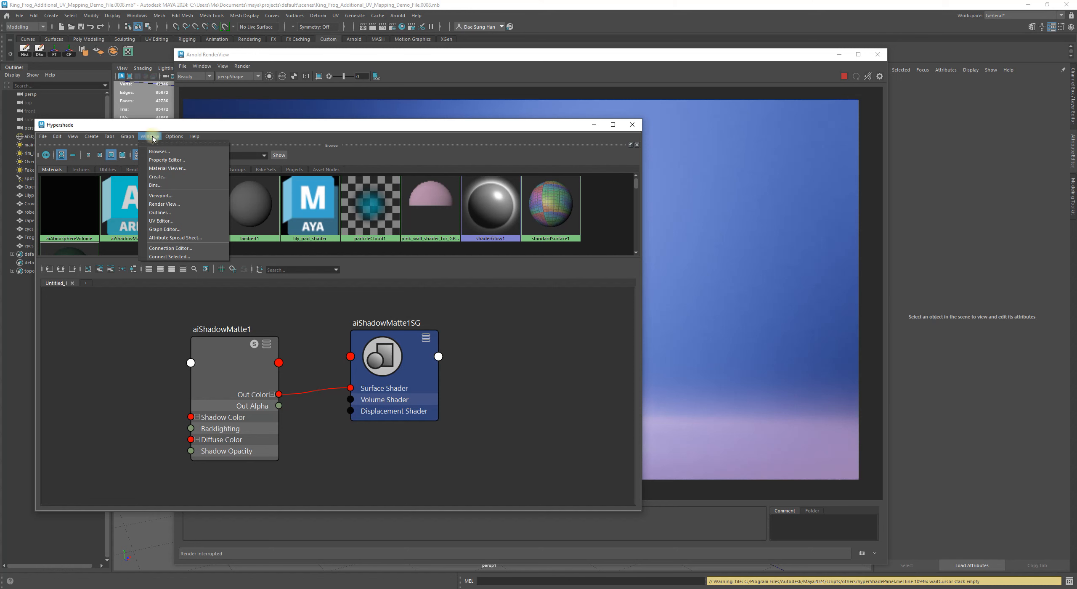
left_click(168, 178)
left_click_drag(78, 110, 104, 264)
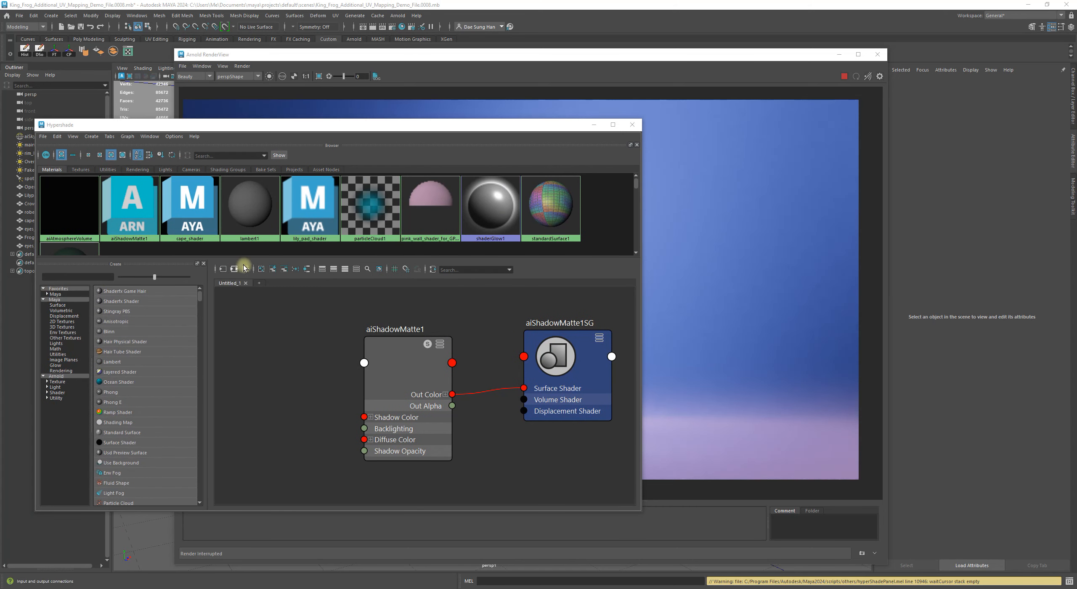
left_click_drag(241, 259, 241, 241)
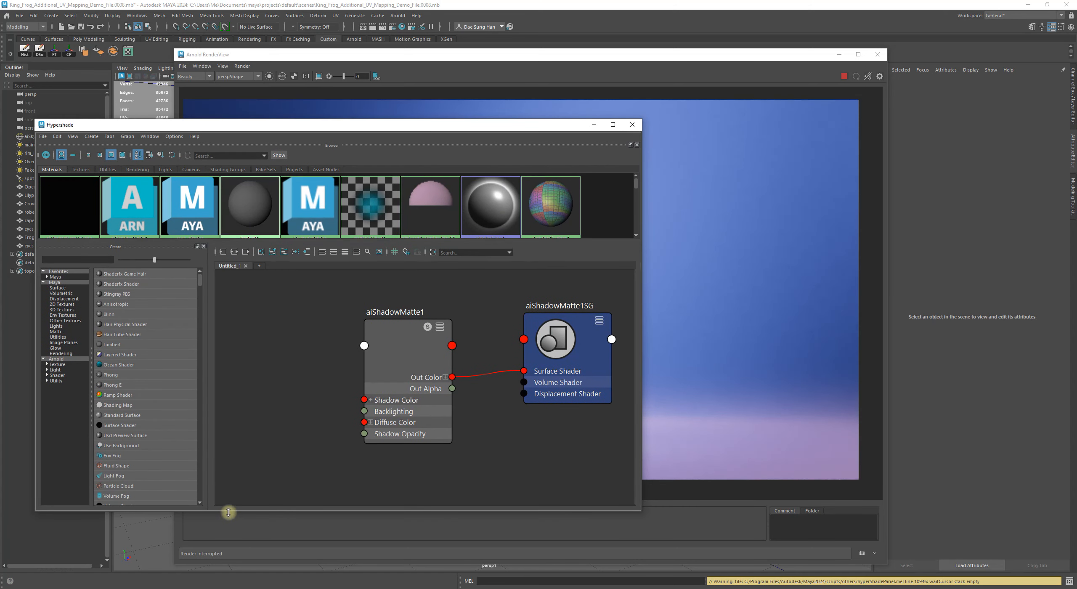
left_click_drag(228, 510, 233, 578)
Create a Maya 2D Noise texture in the Hypershade graph and arrange its nodes below the aiShadowMatte1 material
left_click(63, 359)
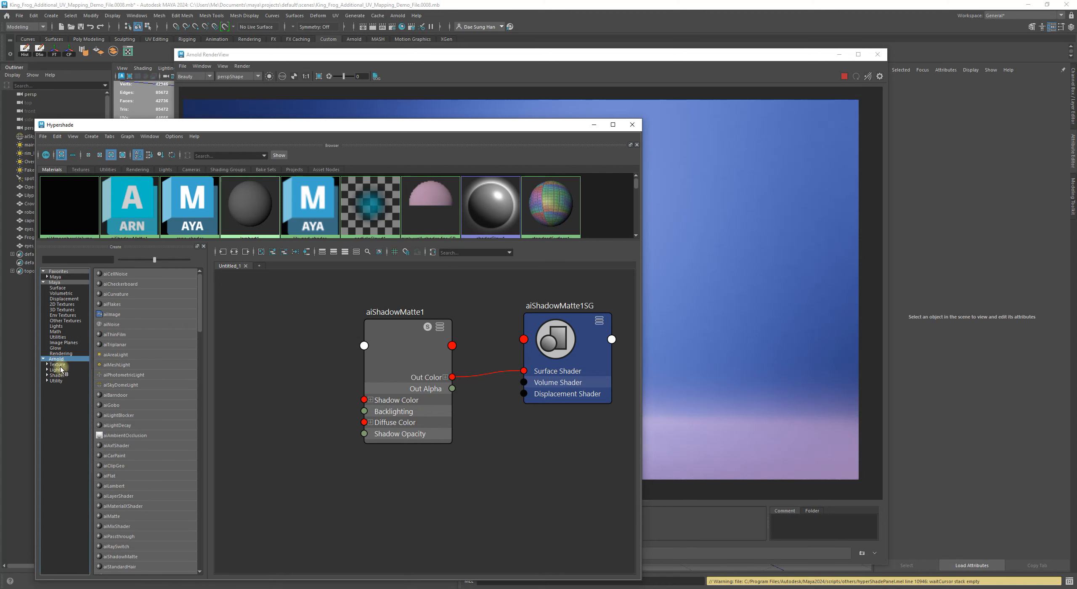
left_click(59, 364)
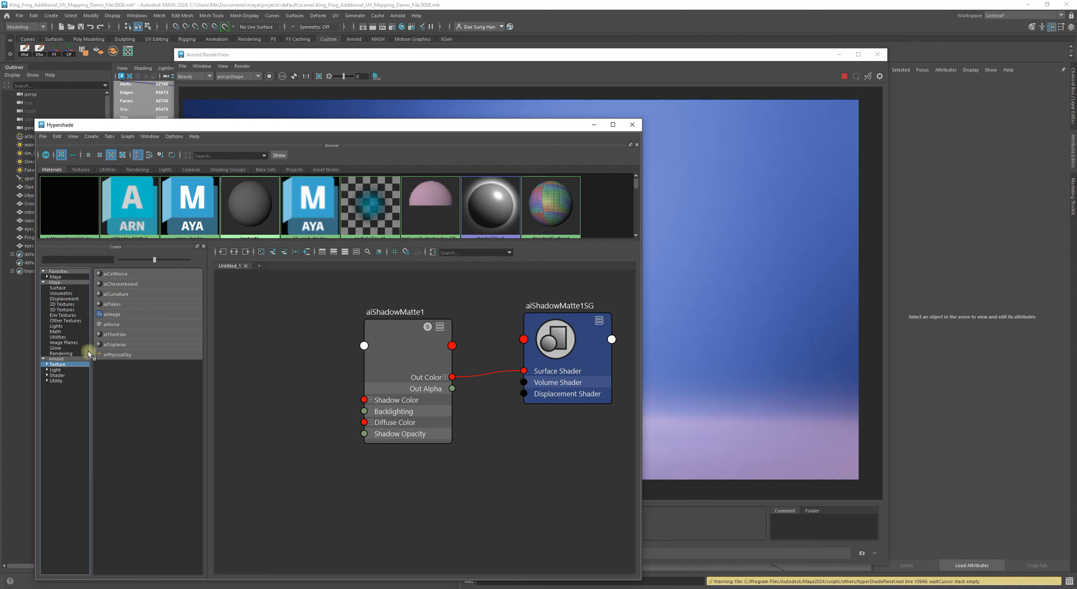
left_click(64, 305)
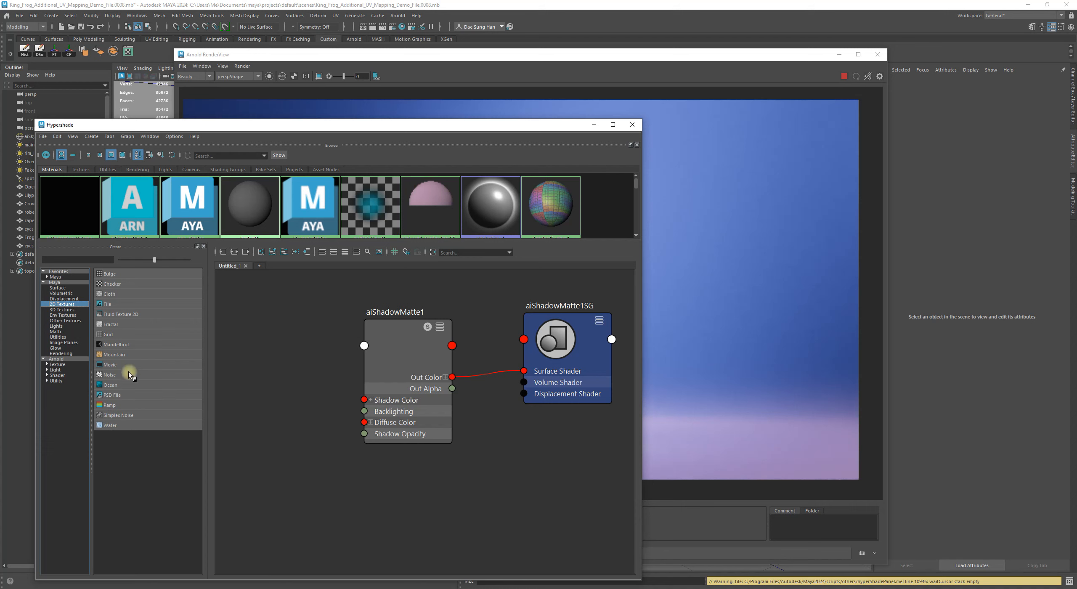
left_click(116, 374)
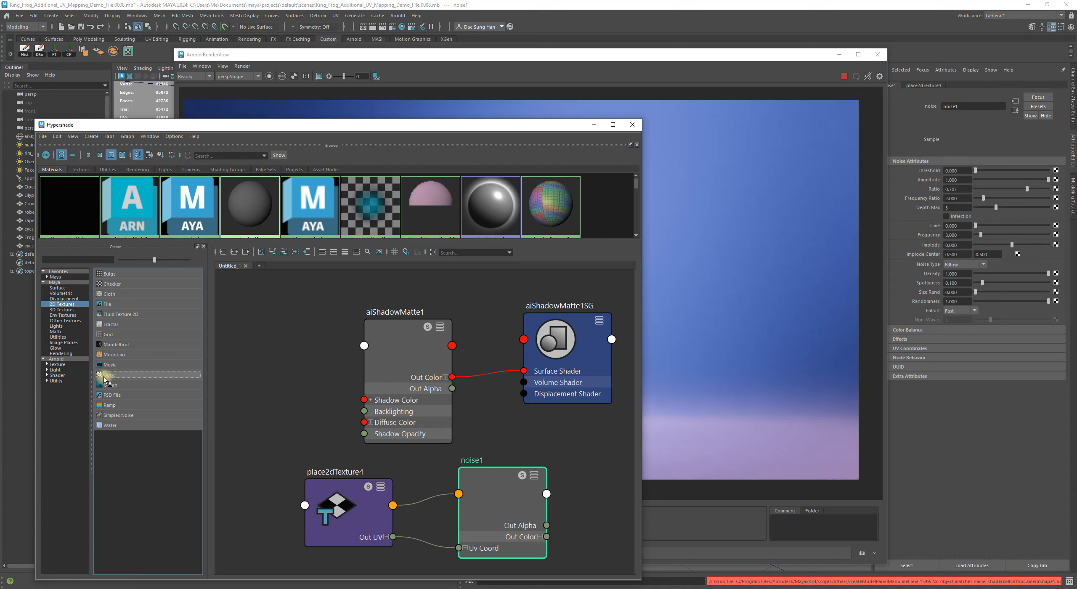
left_click_drag(490, 491, 479, 487)
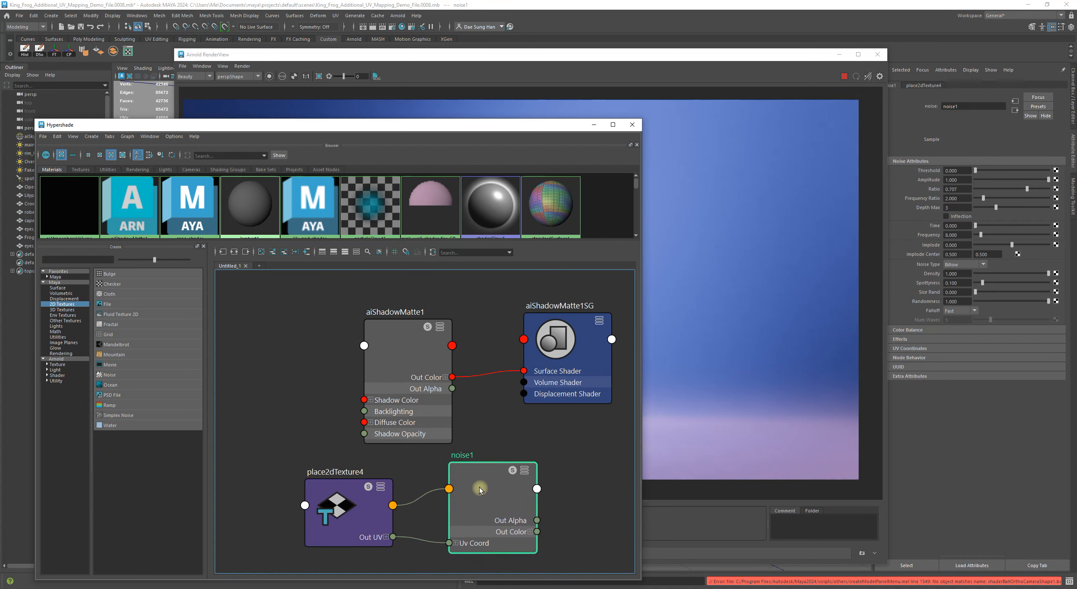
left_click_drag(354, 503, 341, 494)
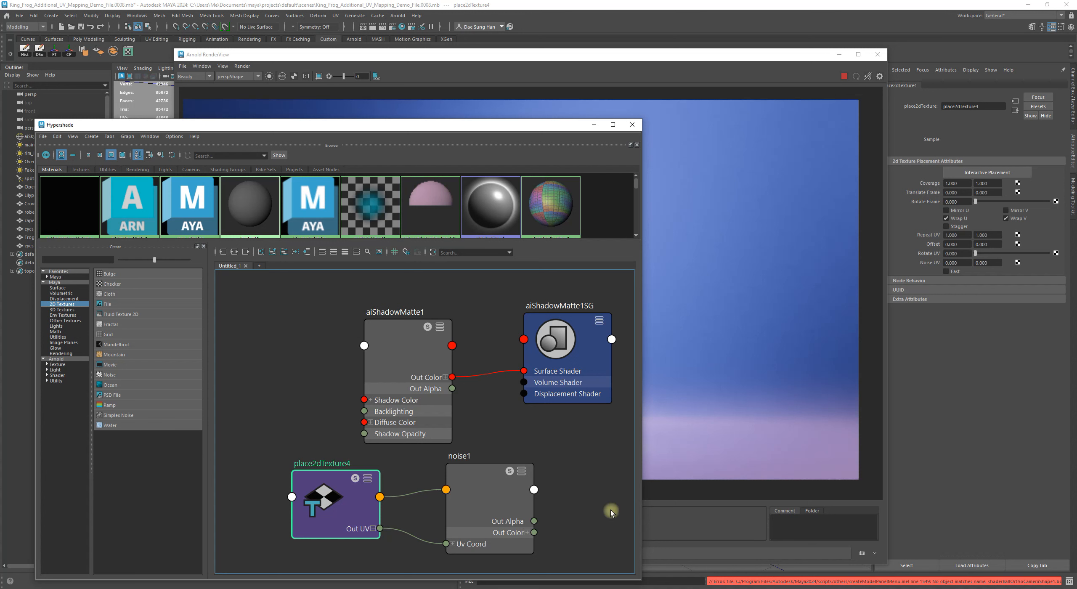
Review the frog render and compare the available Arnold texture nodes with Maya's 2D textures
left_click(655, 75)
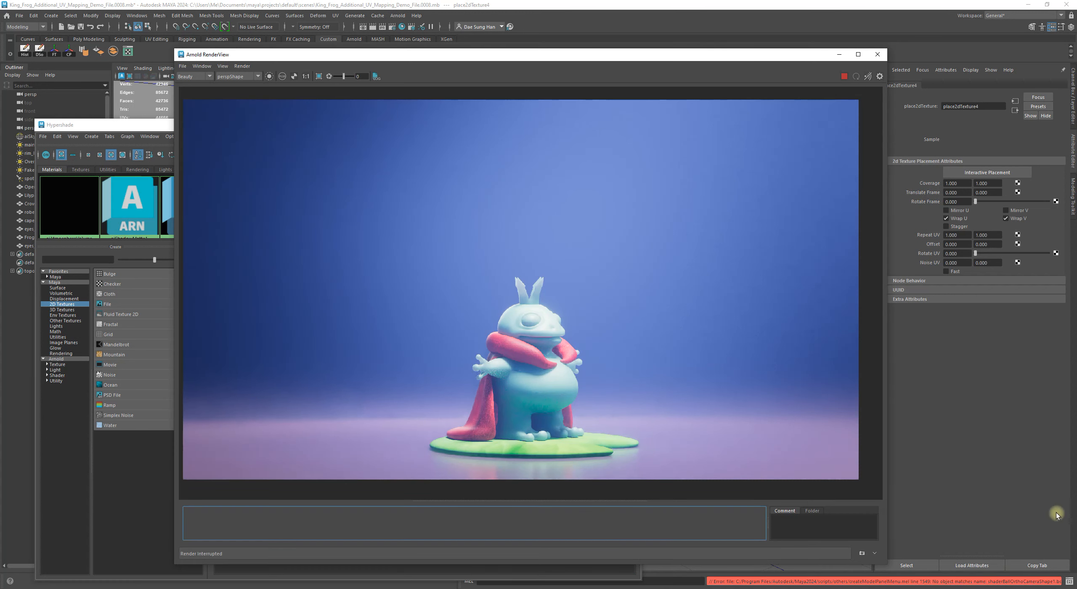
left_click(114, 122)
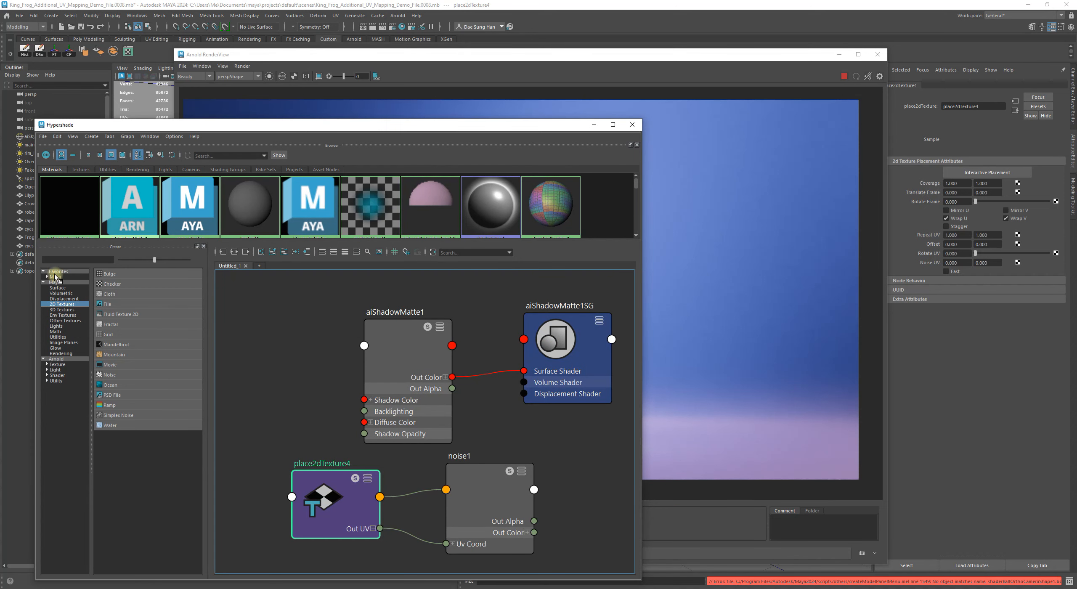
left_click(57, 304)
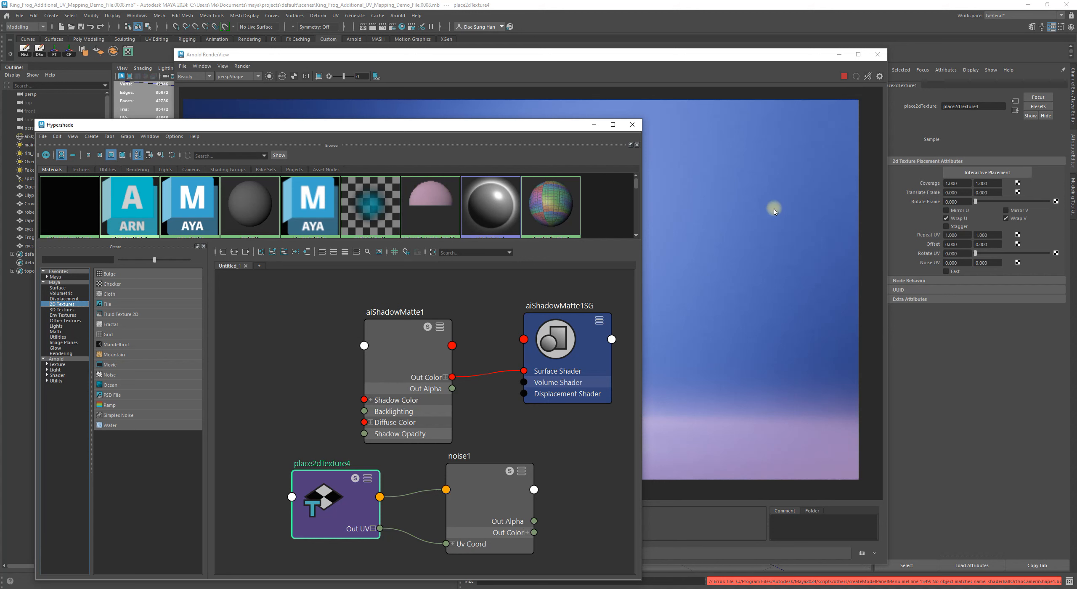
left_click(46, 360)
left_click(57, 364)
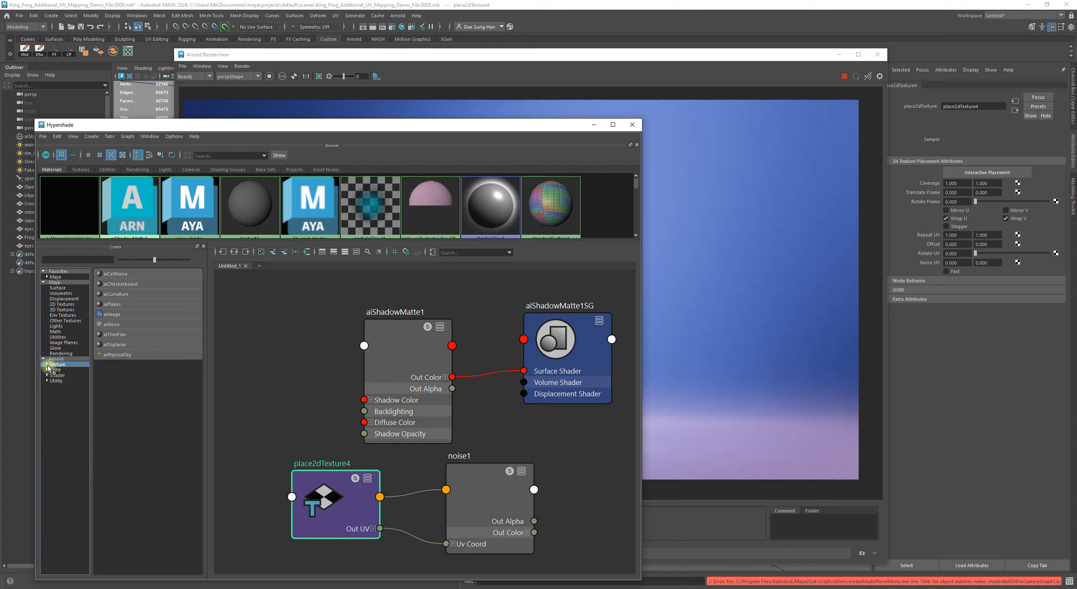
left_click(47, 364)
left_click(270, 395)
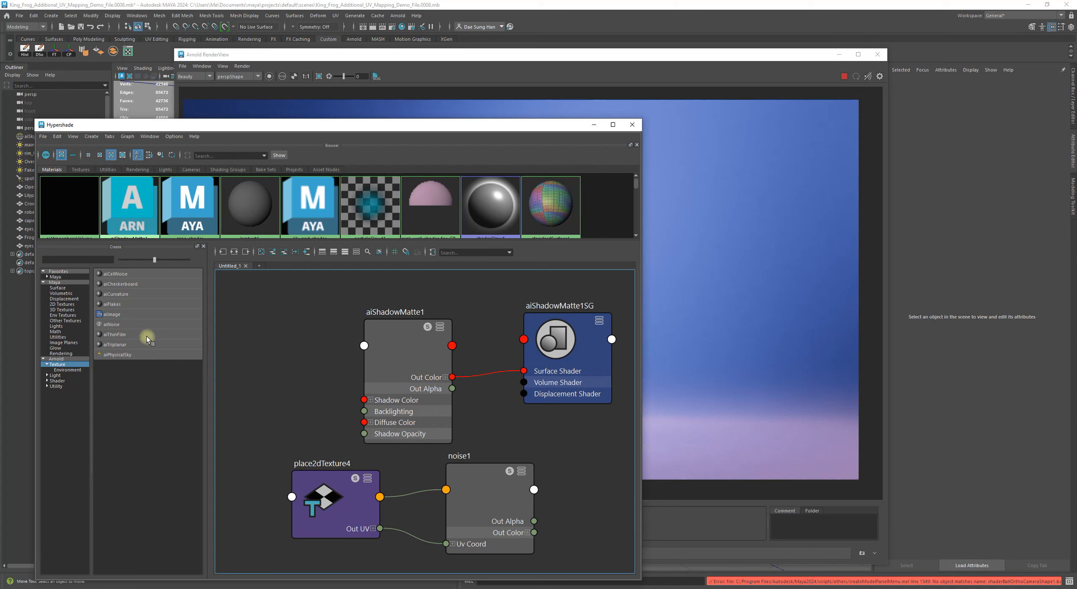
left_click(63, 305)
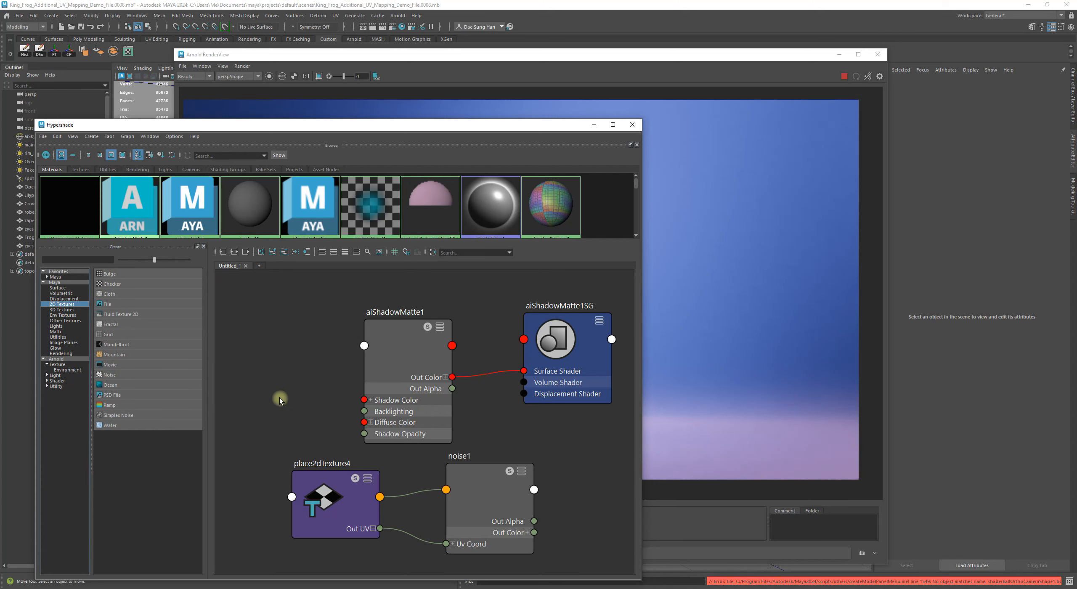
Move the aiShadowMatte1 node away from the noise texture nodes in the graph and display its attributes
scroll(482, 369, "down", 3)
middle_click_drag(497, 392, 430, 394, "alt")
scroll(410, 394, "up", 2)
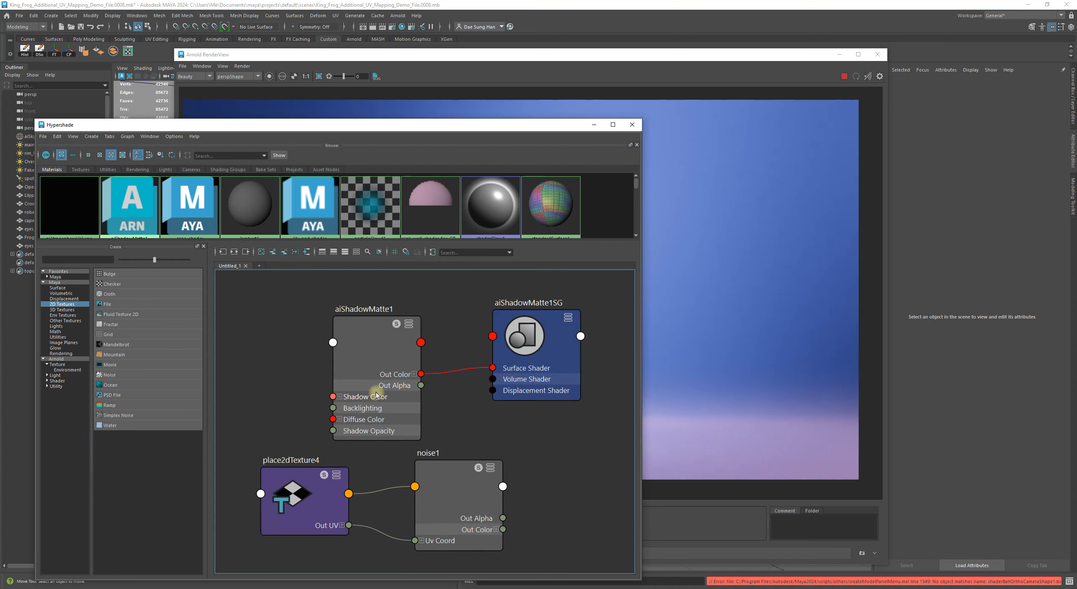
left_click_drag(374, 341, 404, 316)
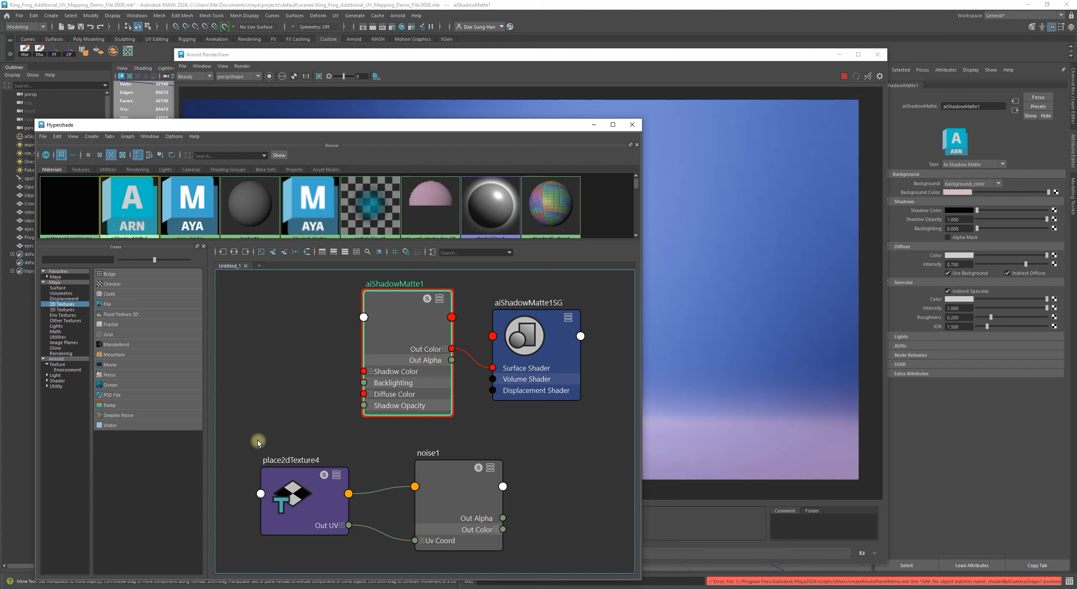
Bring the render forward and inspect the attributes of the Optix denoiser imager in the Arnold render settings
left_click(553, 73)
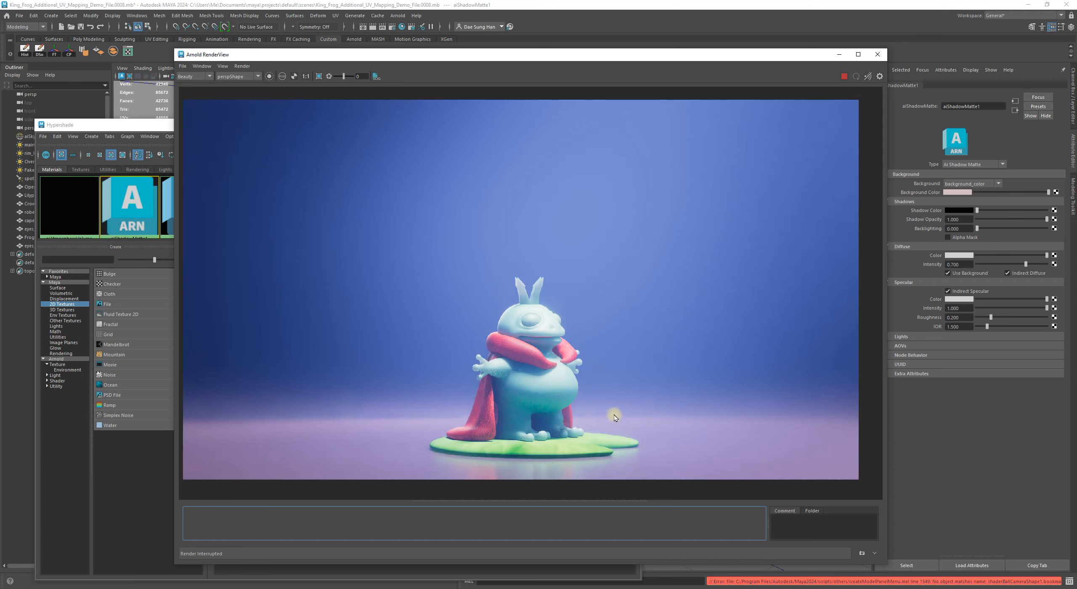
left_click(392, 27)
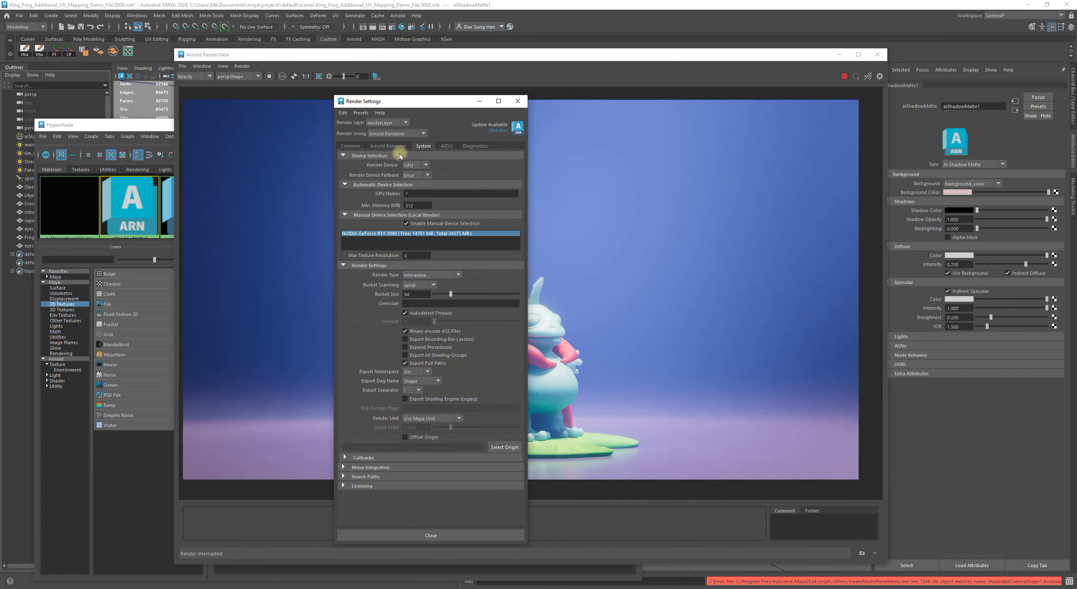
left_click(389, 146)
left_click(360, 358)
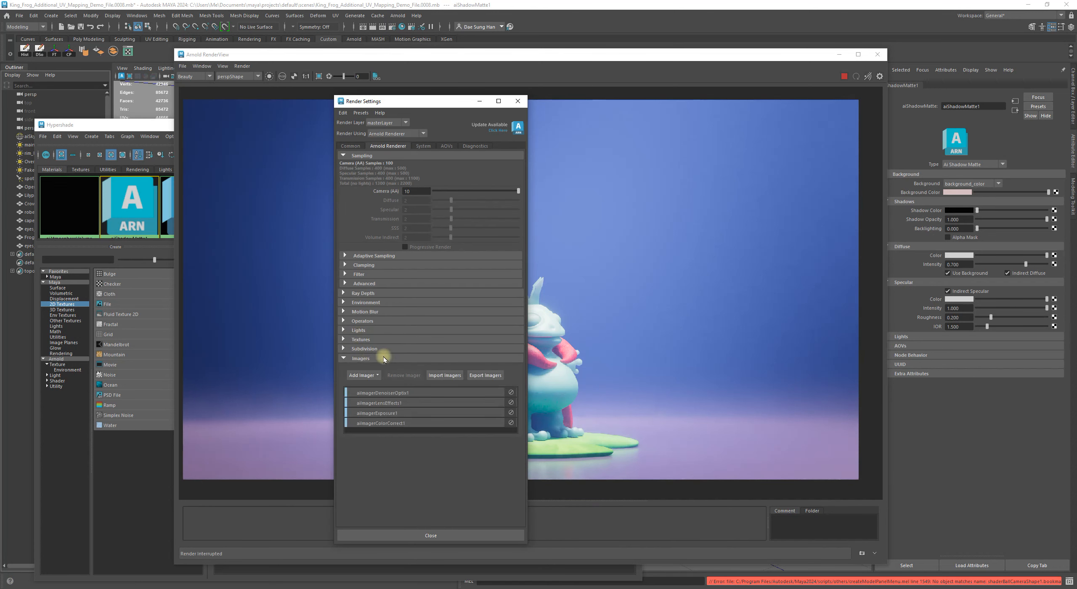
left_click(399, 392)
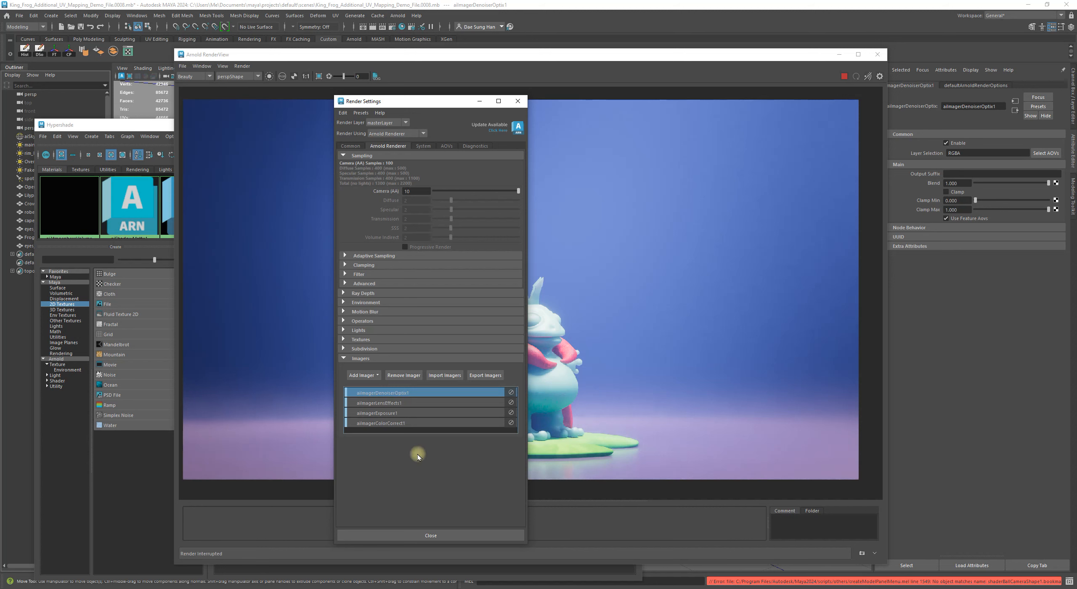
left_click(425, 535)
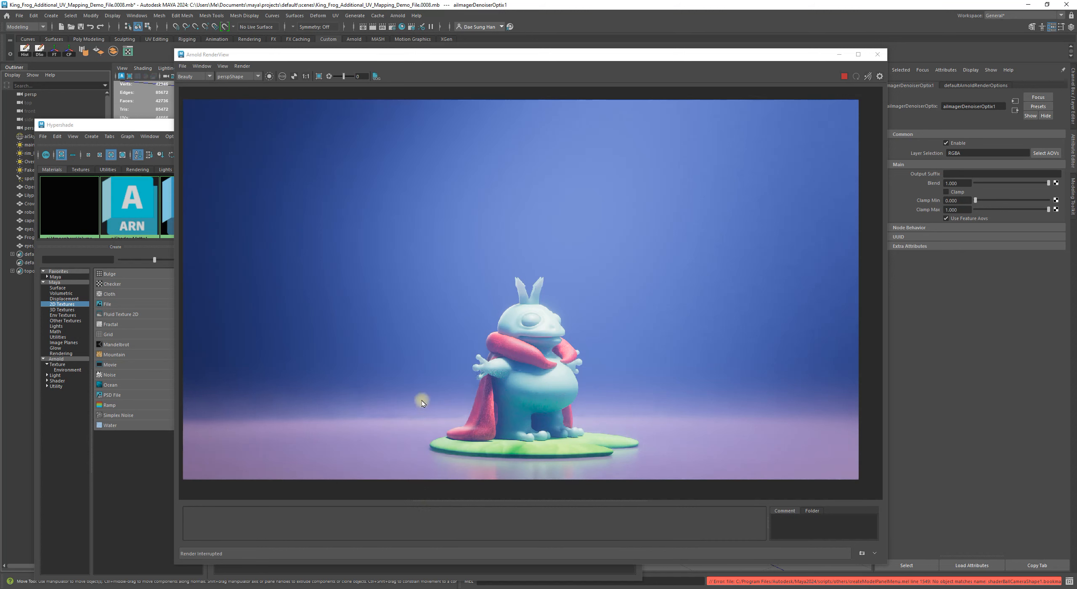
Reopen the Arnold render settings, collapse the Imagers section and place the window beside the frog
left_click(391, 27)
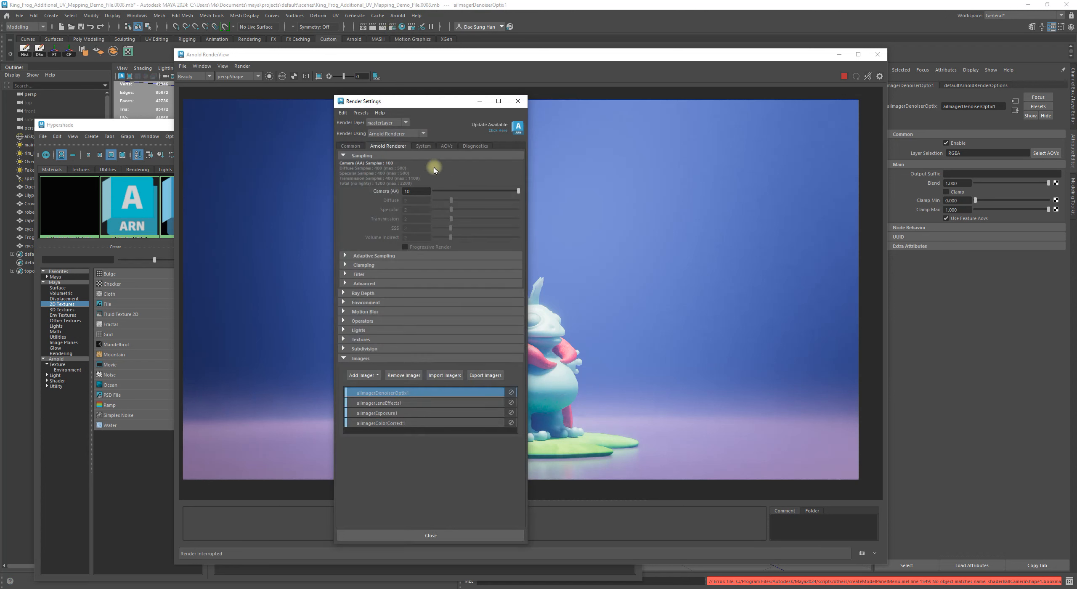
left_click(374, 358)
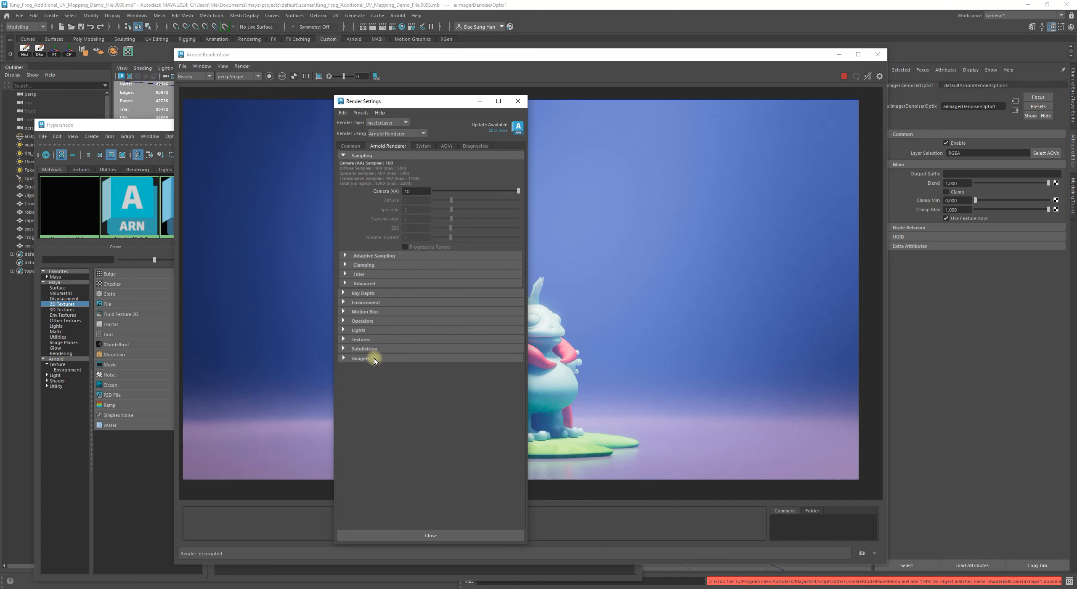
left_click_drag(432, 104, 246, 94)
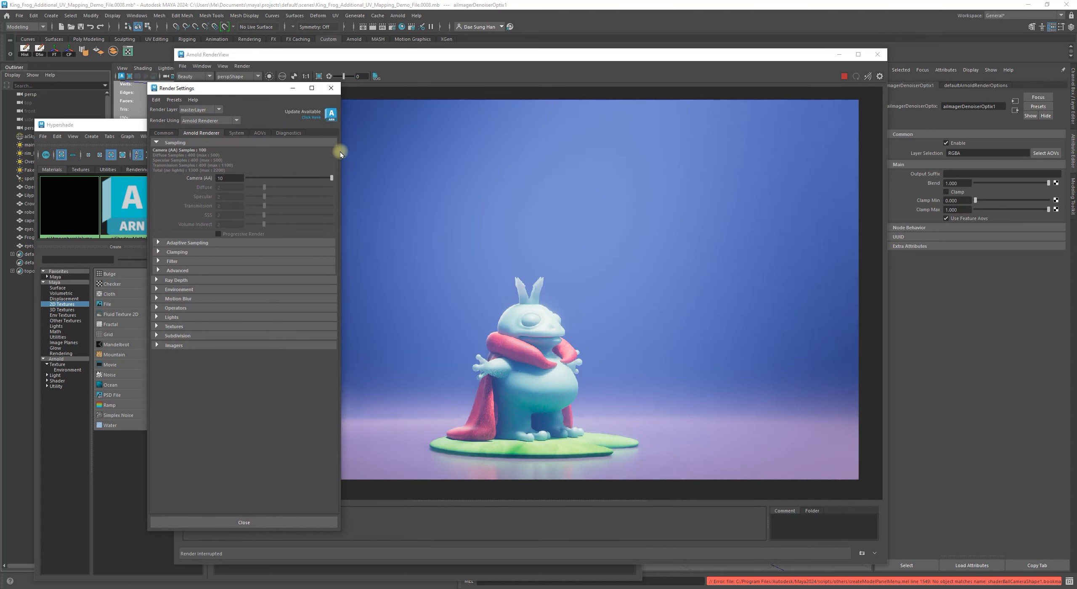
Widen the render settings window, set the Camera (AA) samples to 3 and check the System settings briefly
left_click_drag(339, 154, 457, 153)
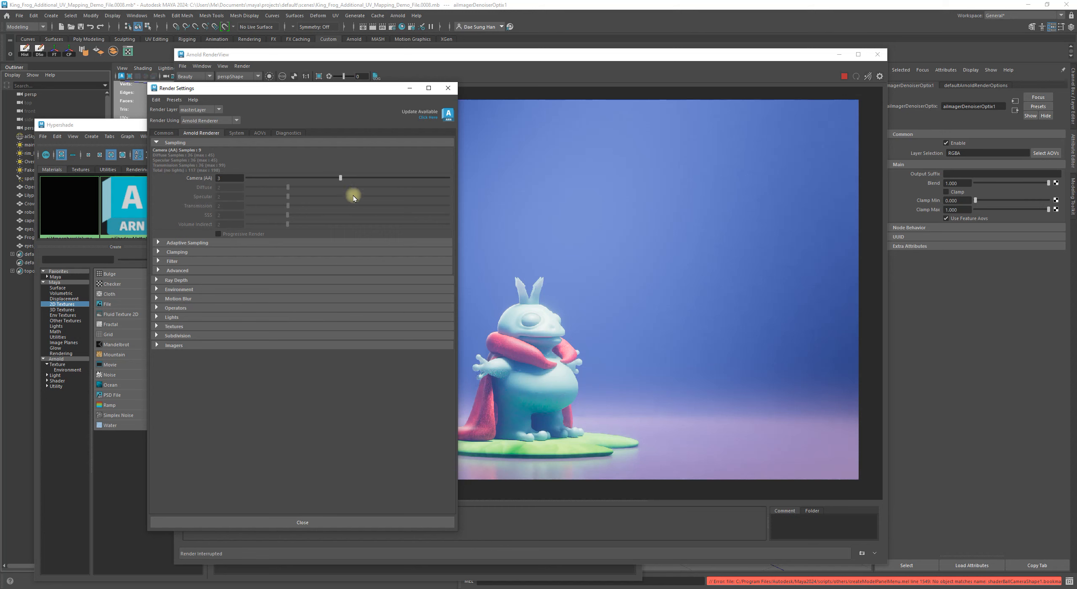
left_click_drag(355, 177, 646, 221)
left_click(237, 133)
left_click(207, 133)
Expand the Ray Depth and Imagers sections of the Arnold renderer settings and make the window taller
left_click(179, 281)
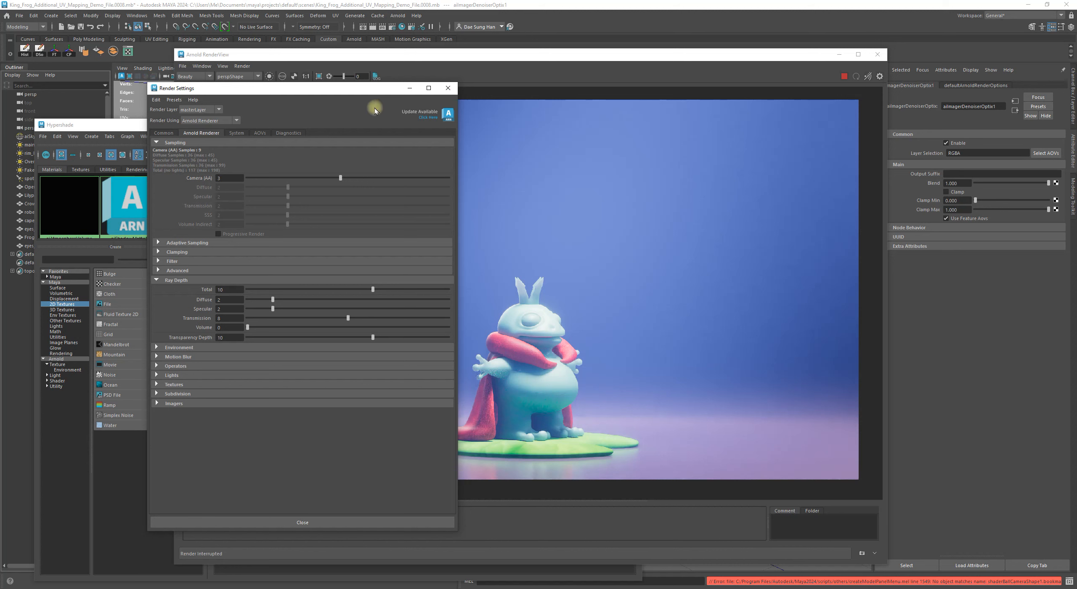
left_click(180, 403)
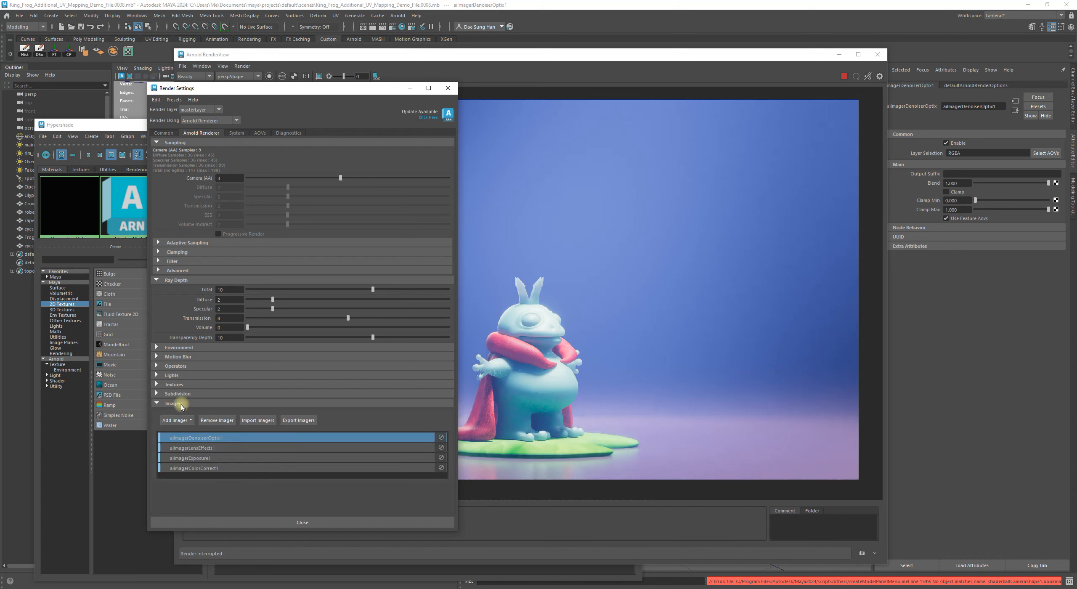
left_click_drag(290, 529, 292, 563)
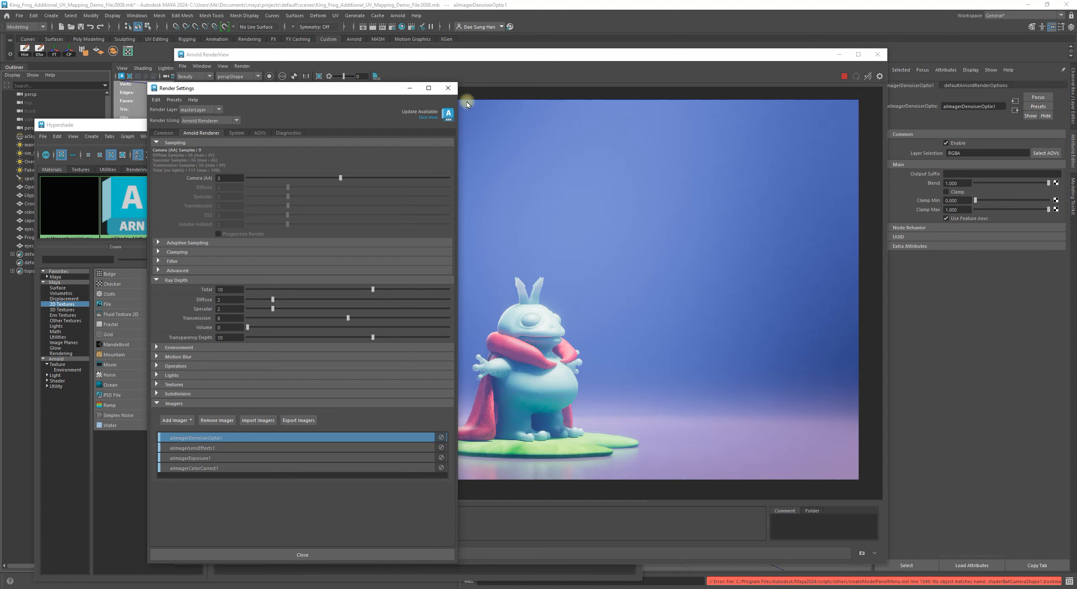
Bring the render forward, reopen the render settings and set the render device to CPU, keeping Manual Device Selection expanded
left_click(619, 410)
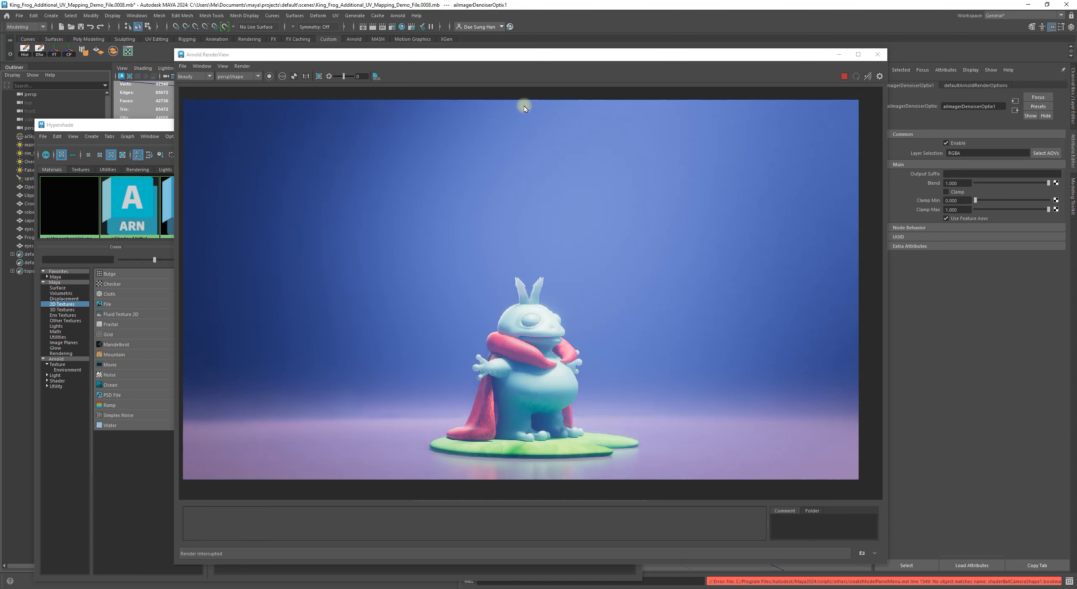
left_click(391, 27)
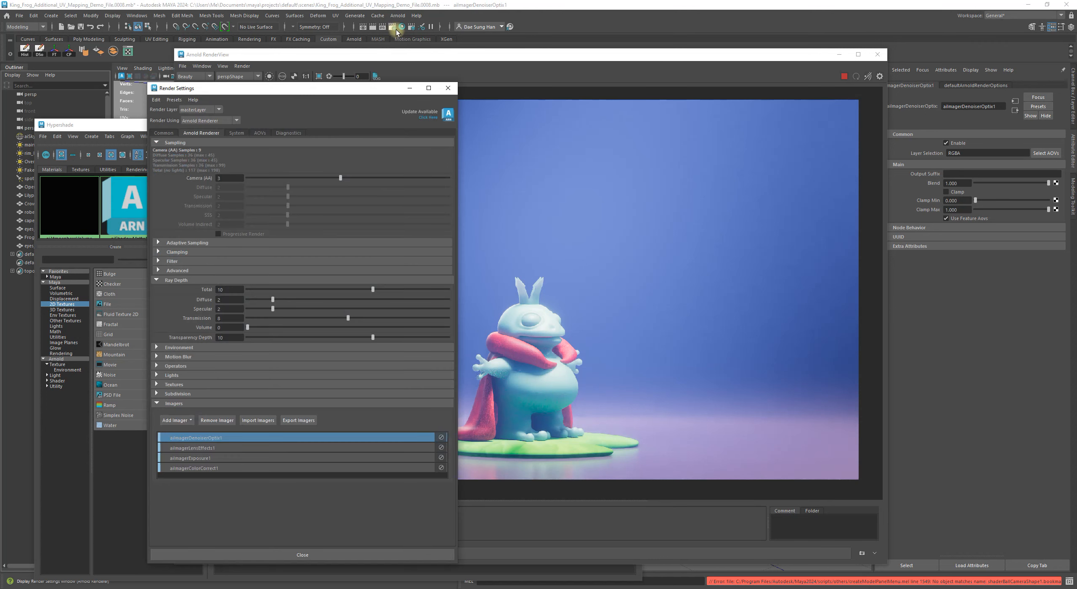
left_click(239, 133)
left_click(229, 153)
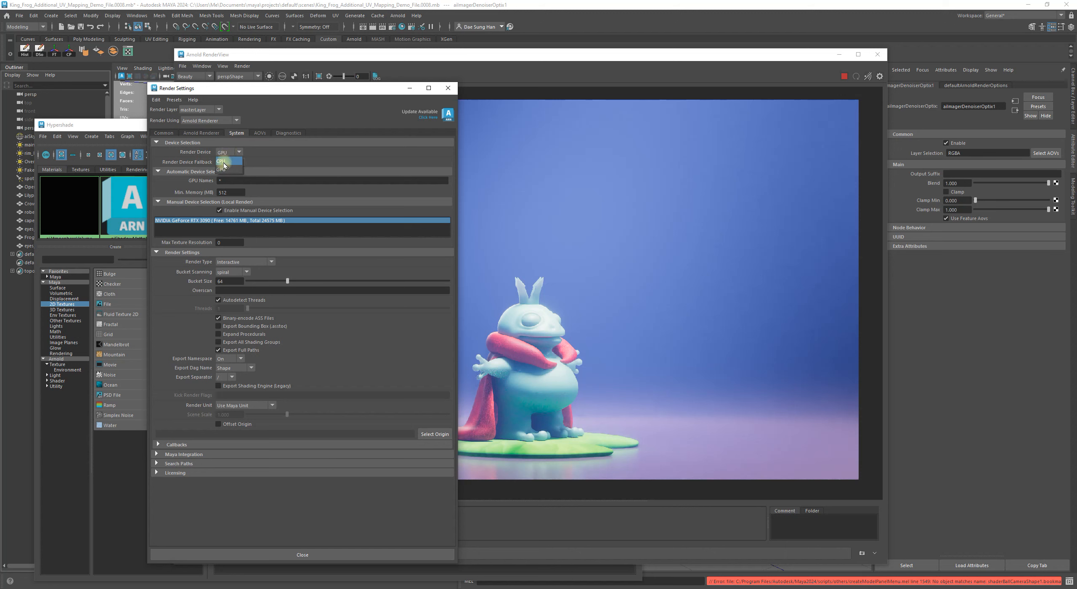
left_click(226, 161)
left_click(250, 202)
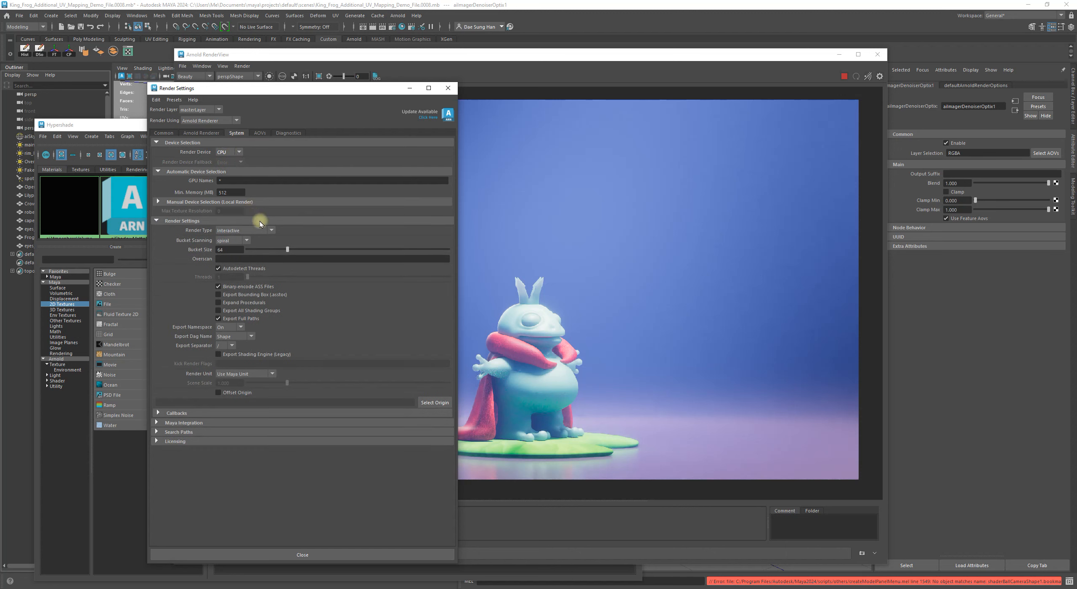
left_click(240, 202)
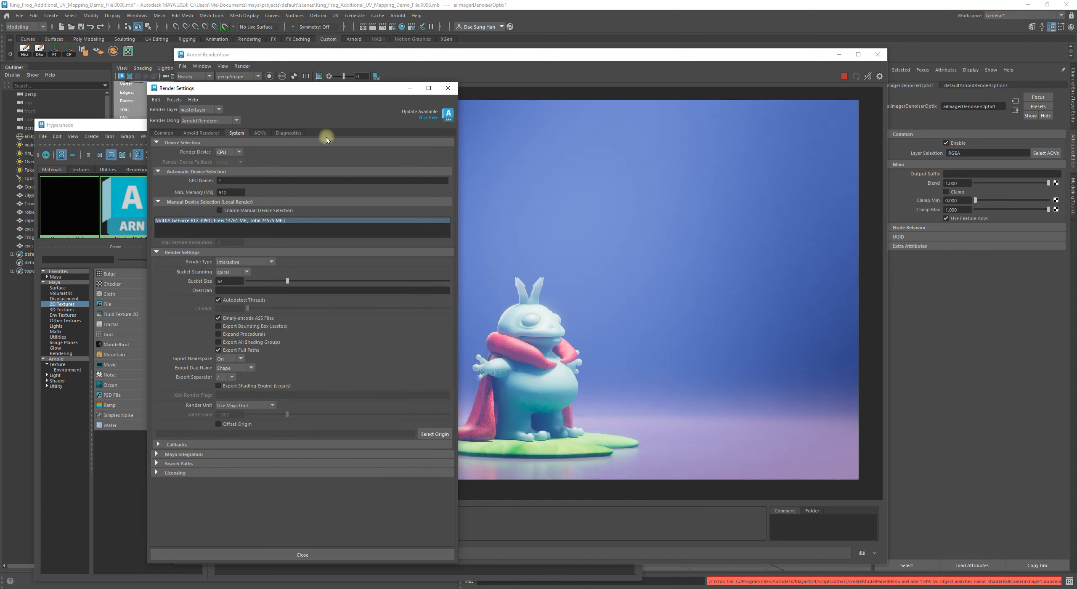
Try a Camera (AA) value of 7 in the sampling settings and return to the System device settings
left_click(192, 132)
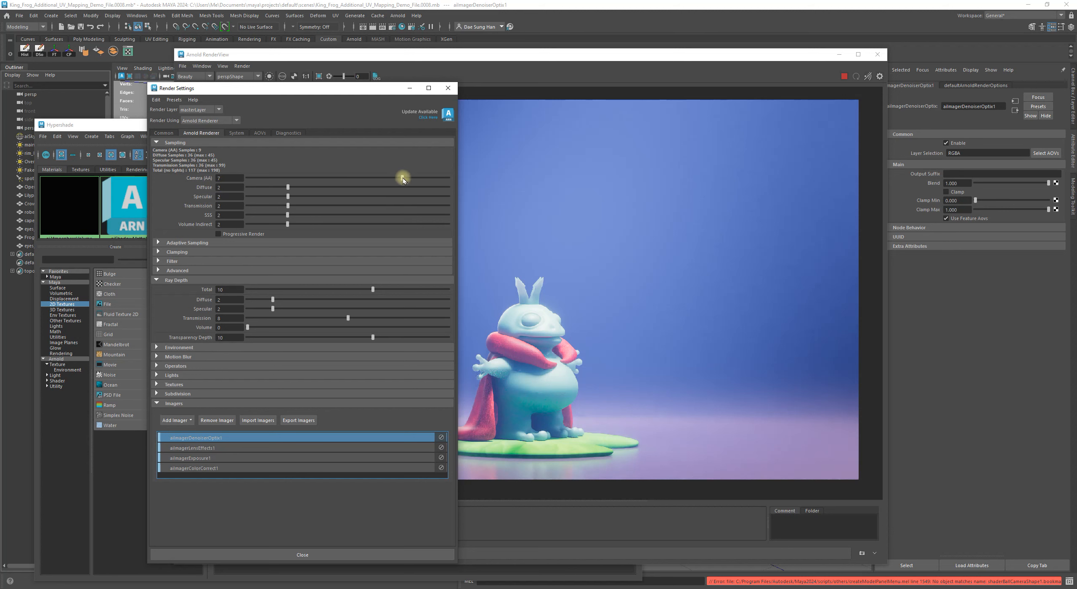
left_click_drag(408, 174, 405, 176)
left_click_drag(343, 173, 344, 173)
left_click(237, 133)
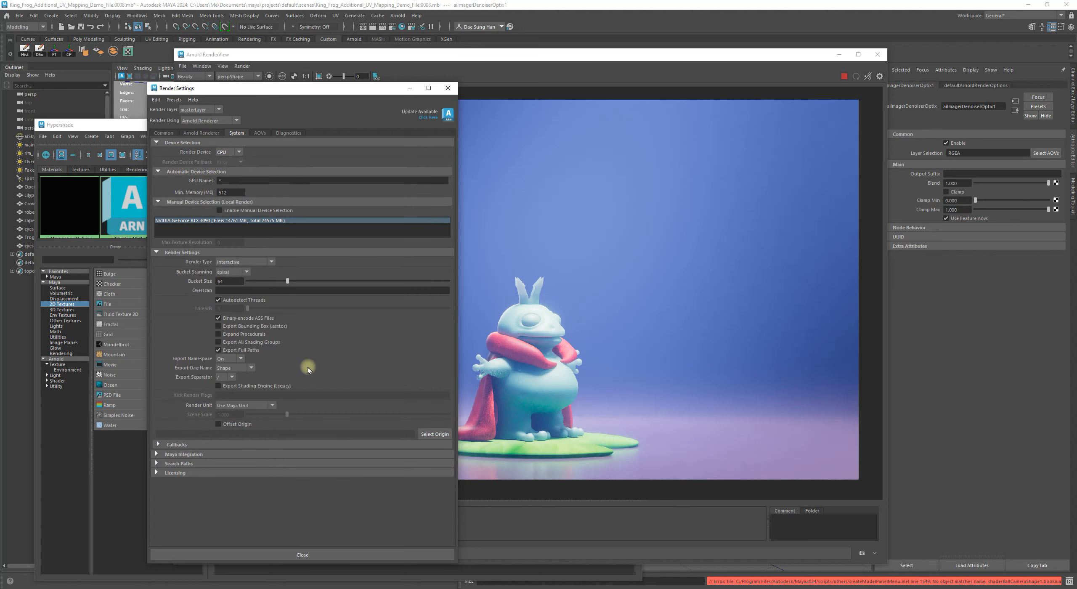